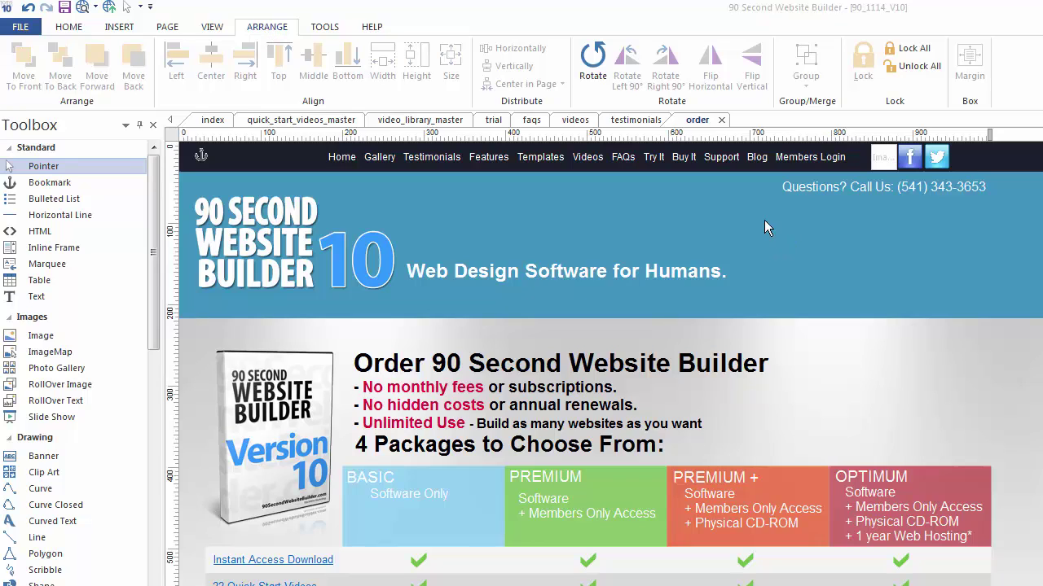
Nudge the header logo slightly right and up, and the product box image slightly right and down.
mouse_move(273, 245)
left_mouse_down()
mouse_move(290, 237)
mouse_move(277, 244)
left_mouse_up()
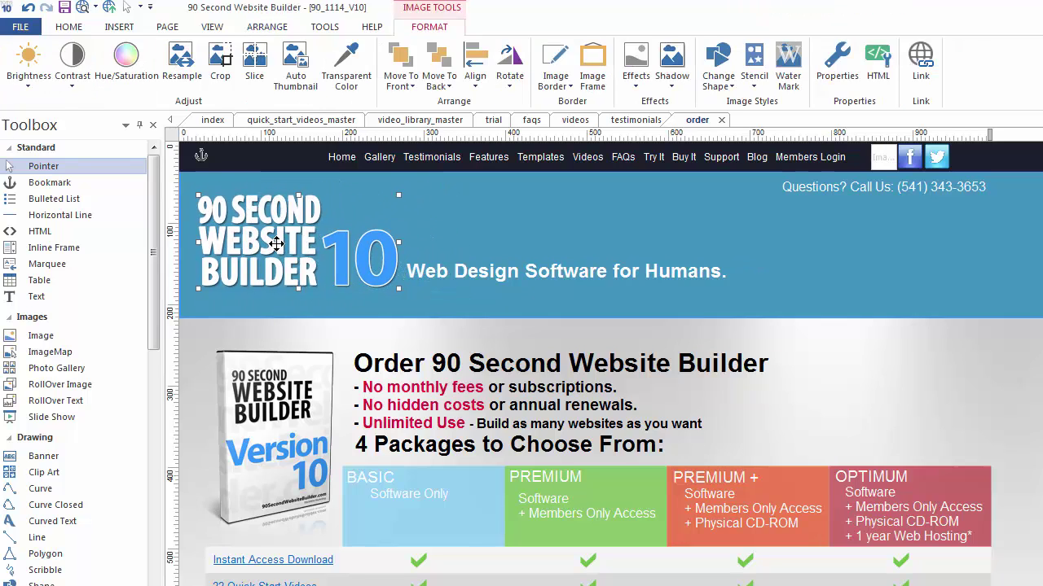
left_click_drag(282, 391, 285, 397)
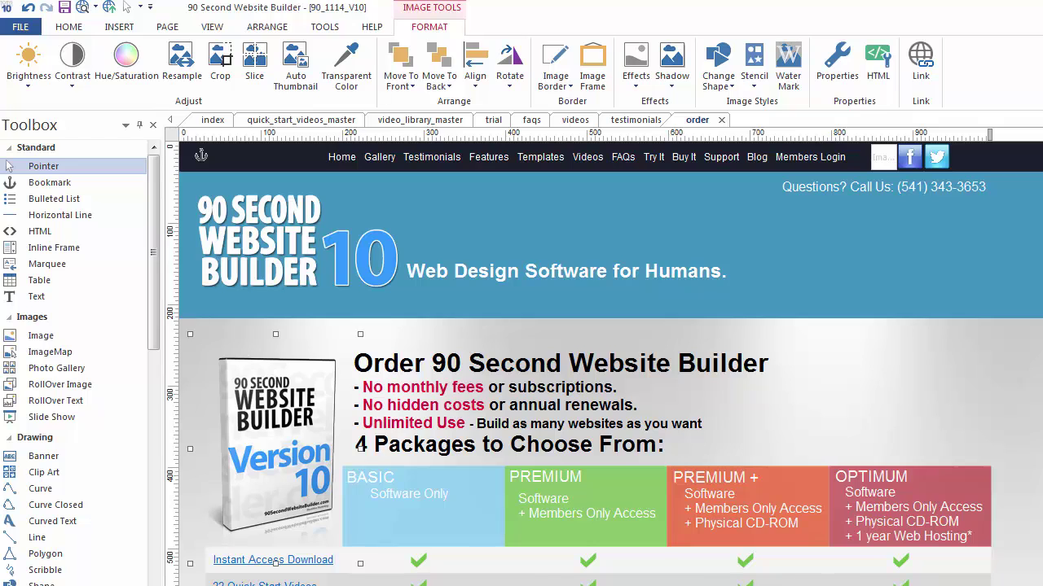
Scroll to the feature rows, try selecting Basic checkmarks, and shift User's Manual checkmark slightly right.
scroll(276, 560, "down", 3)
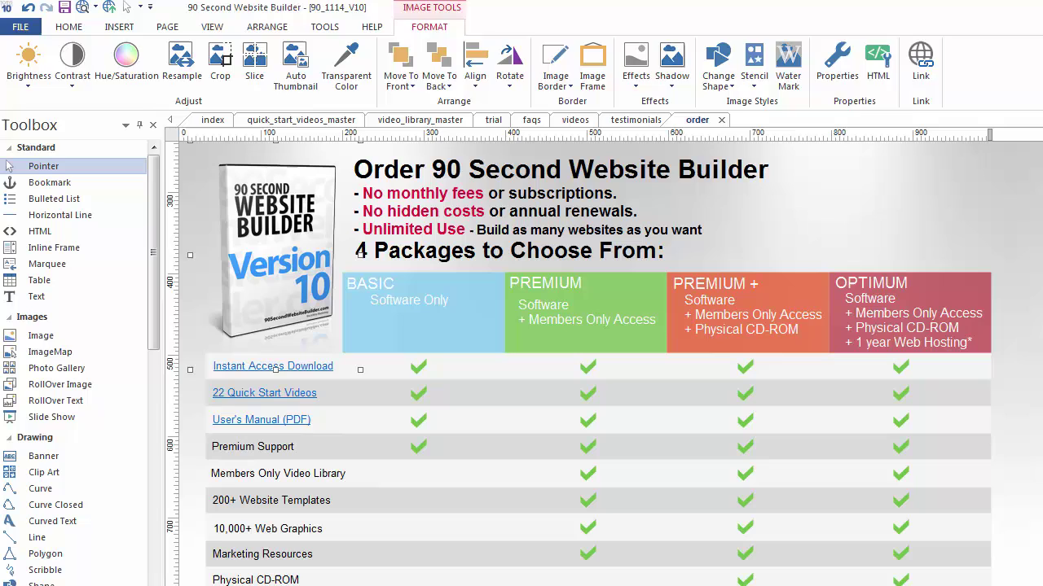
left_click(275, 370)
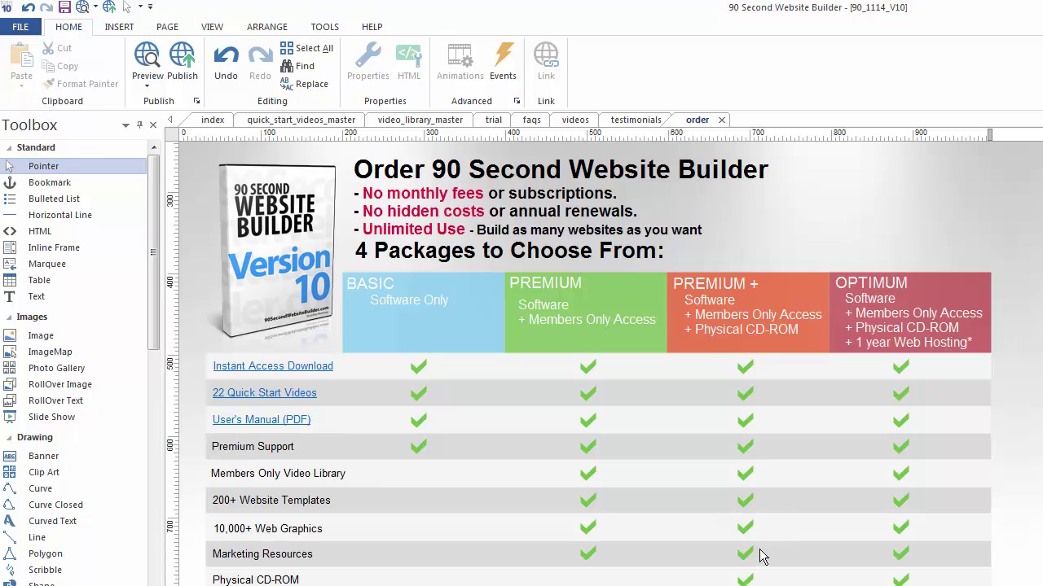
left_click(422, 369)
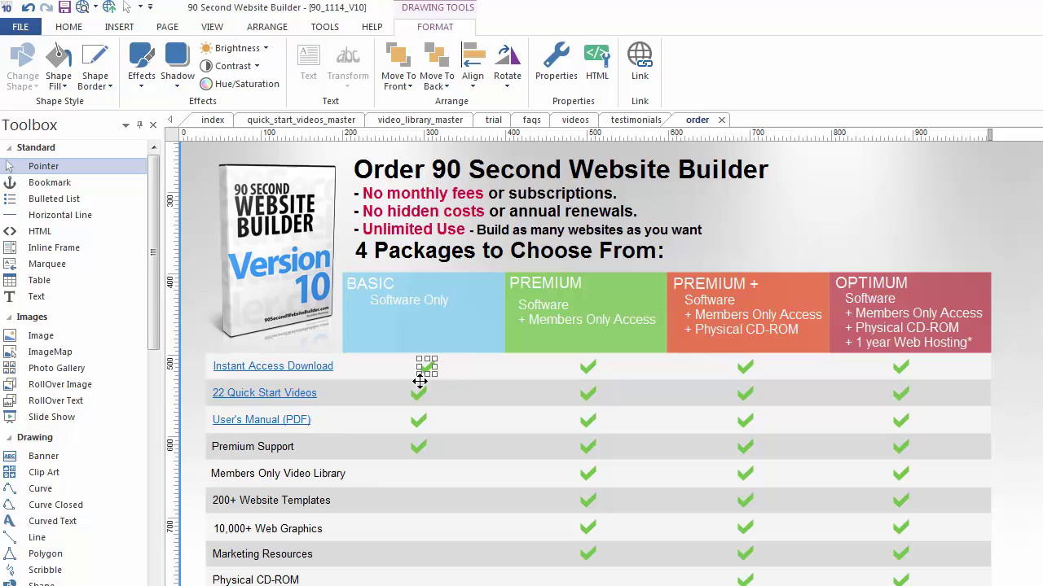
left_click(417, 395)
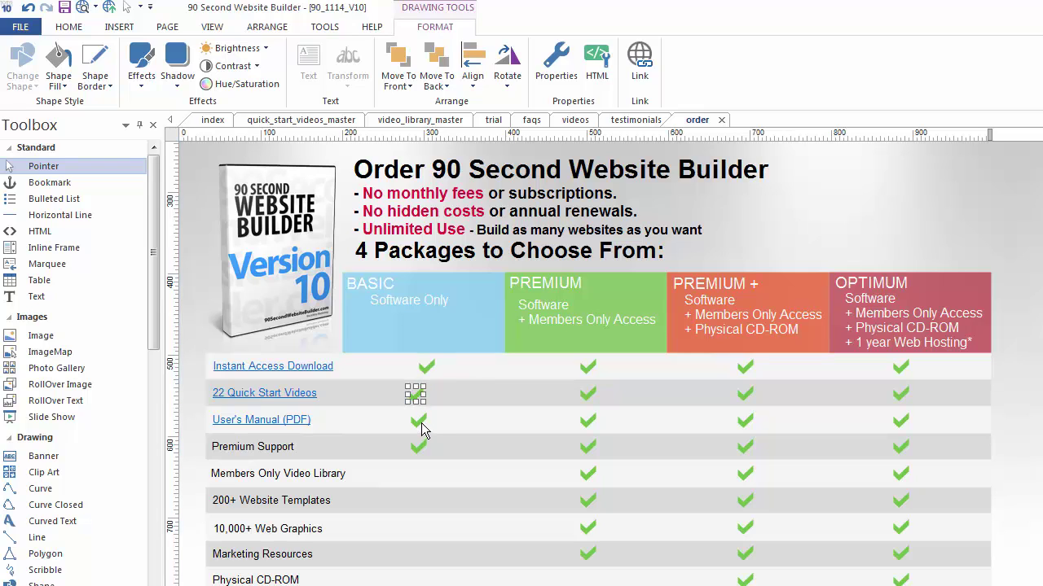
left_click(421, 423)
left_click_drag(421, 423, 425, 423)
left_click(422, 443)
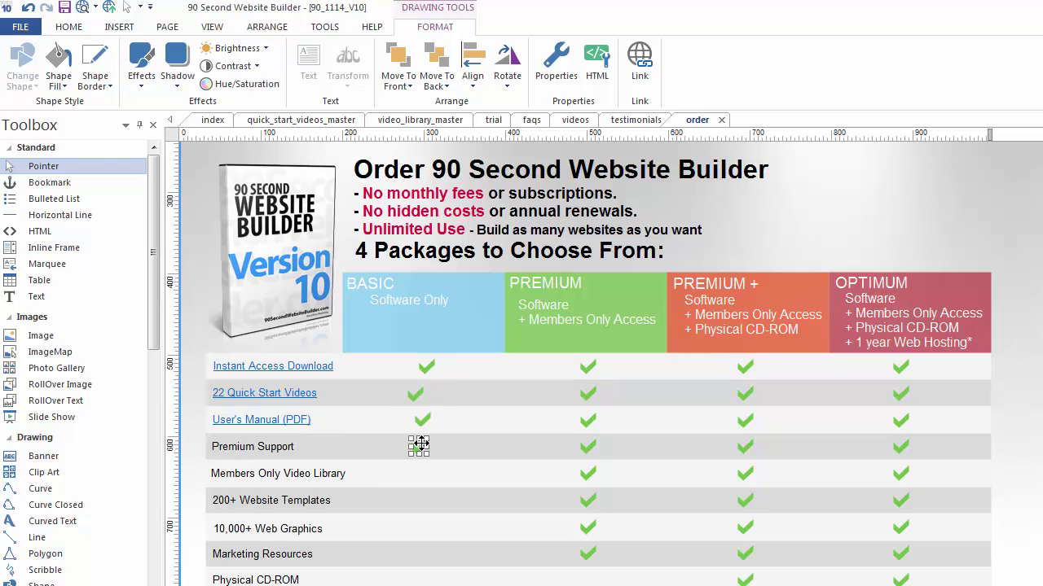
left_click(461, 472)
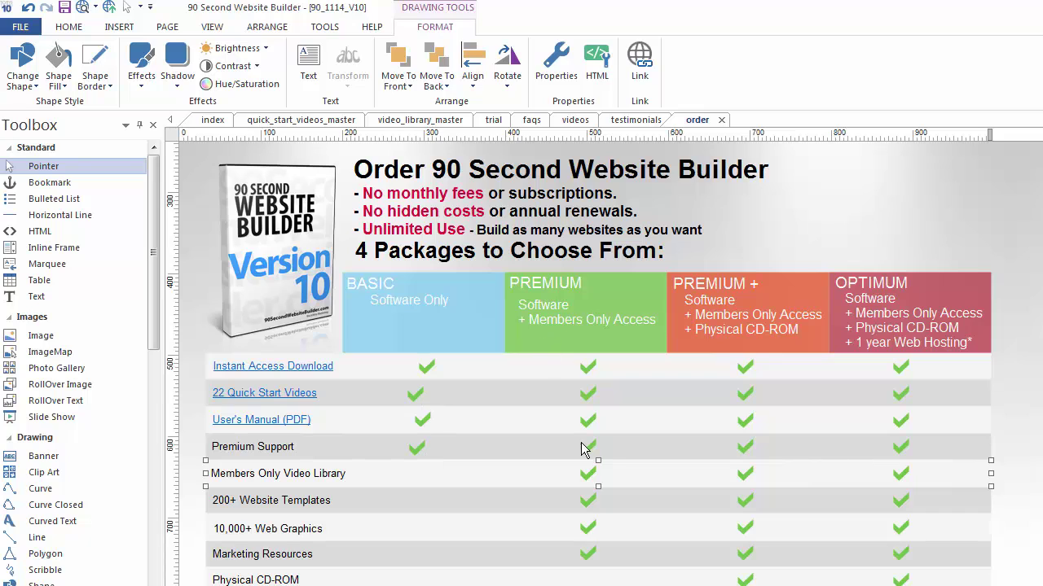
key("Escape")
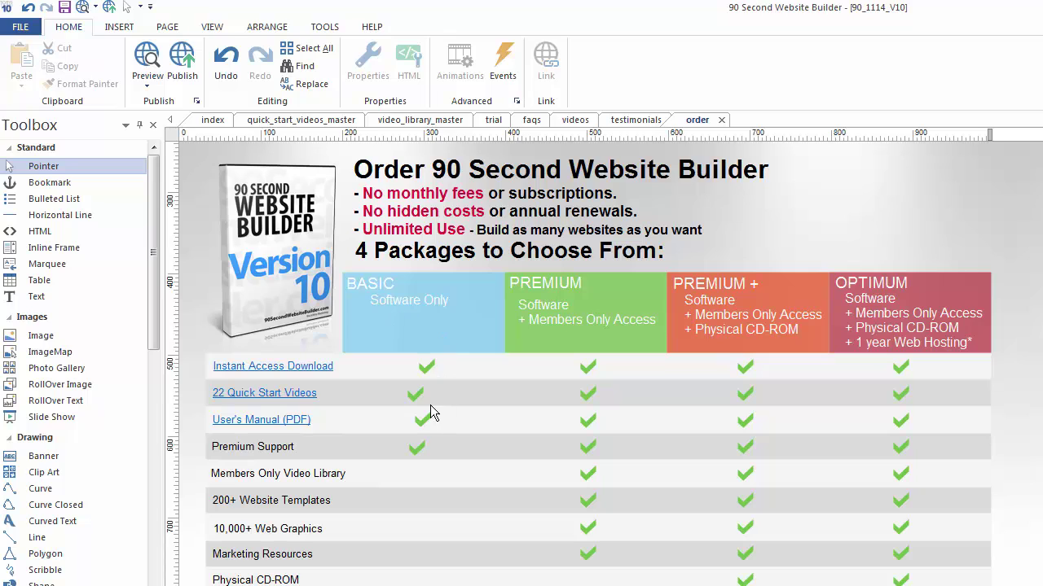
Multi-select the Premium Support, User's Manual, Quick Start Videos and Instant Access Download Basic checkmarks.
left_click(416, 449)
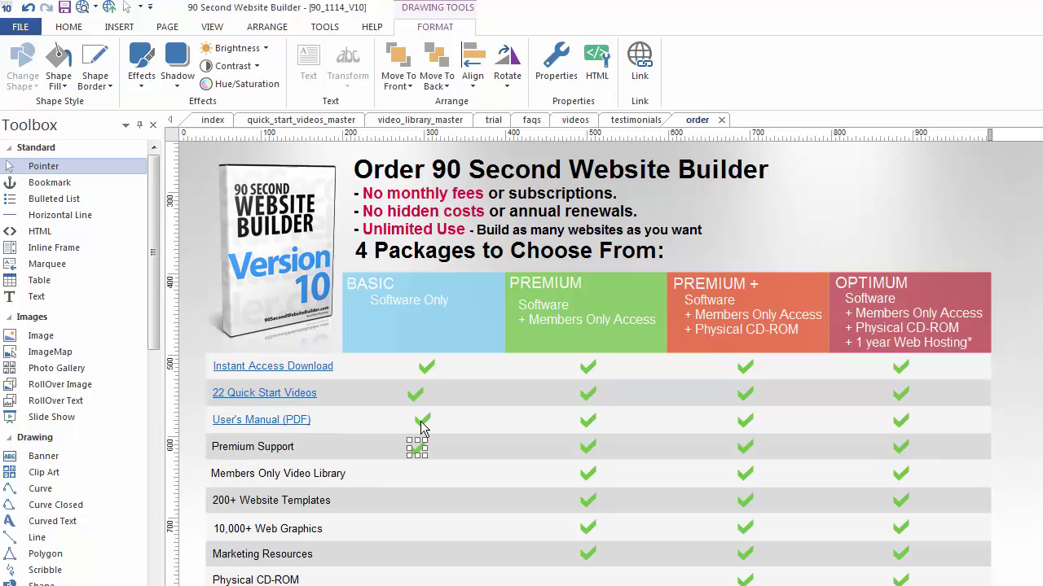
left_click(422, 419, "shift")
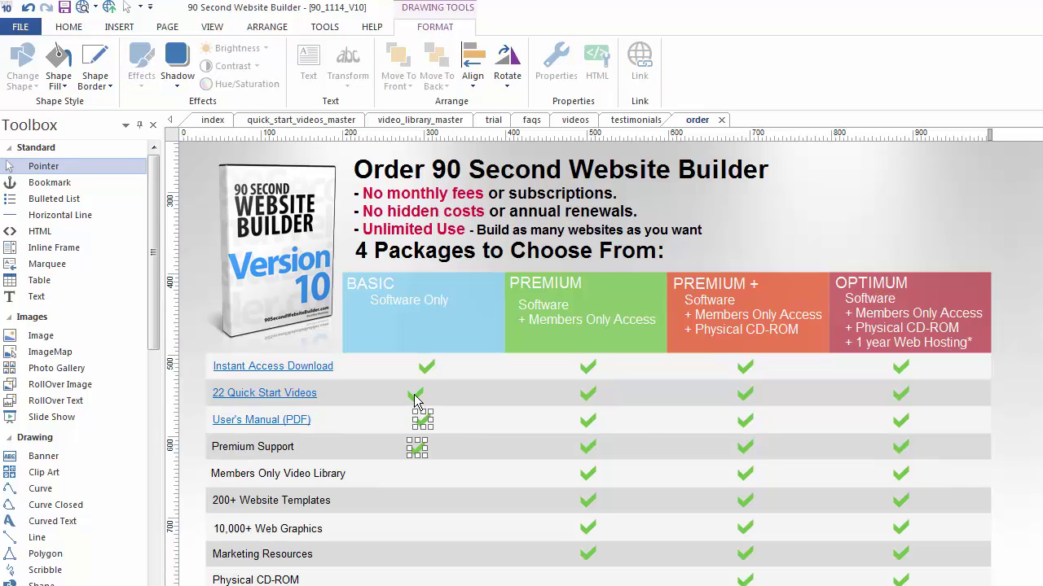
left_click(415, 397, "shift")
left_click(424, 368, "shift")
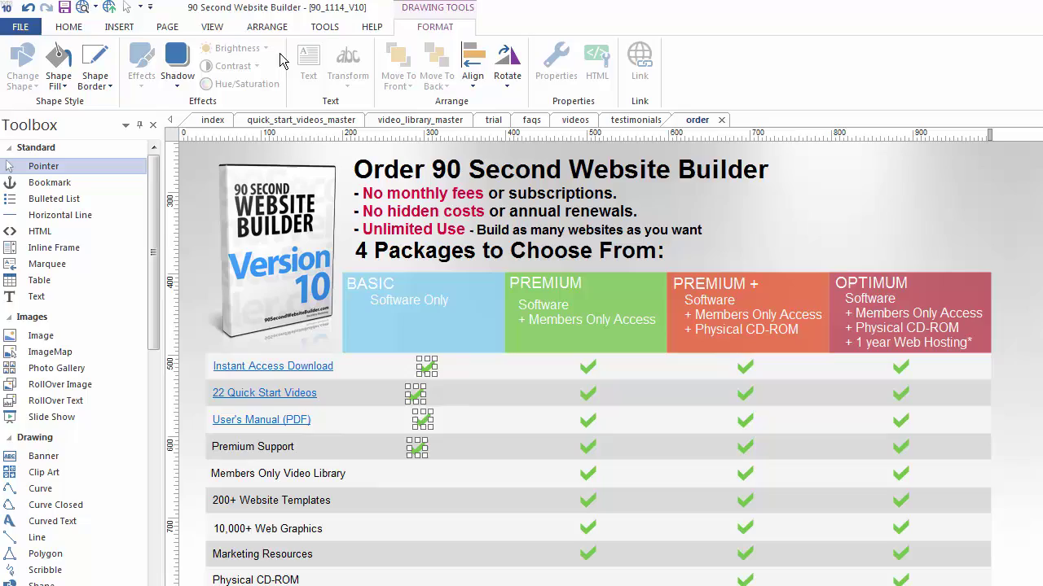
Center-align the four selected Basic checkmarks on one vertical line, then deselect them.
left_click(268, 27)
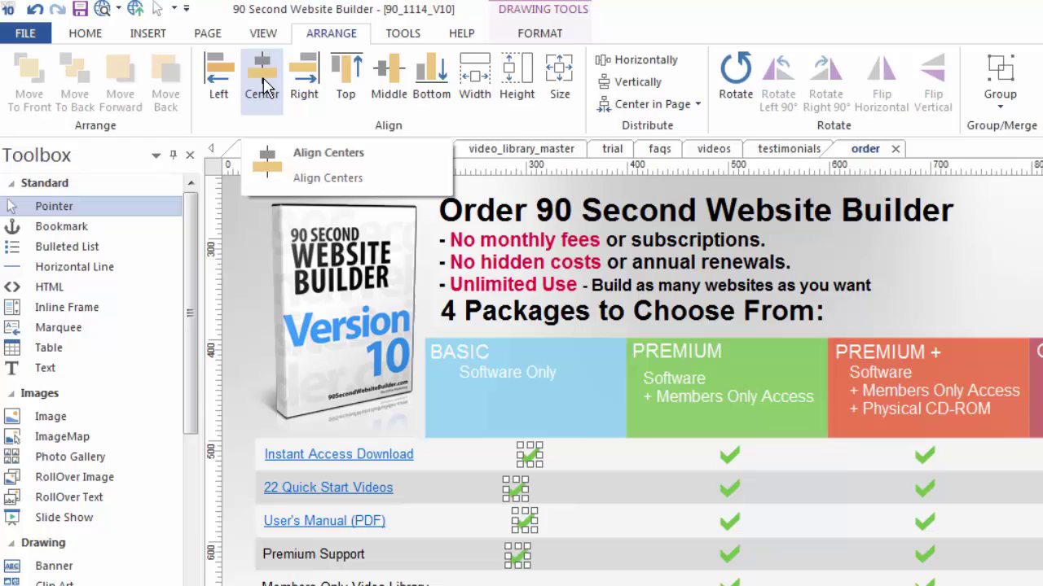
left_click(262, 83)
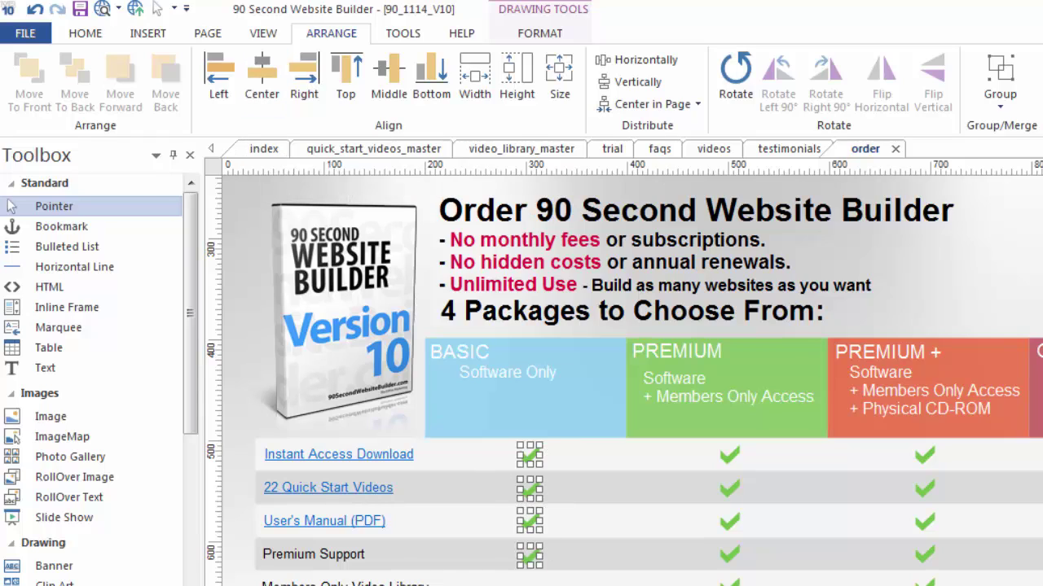
key("Escape")
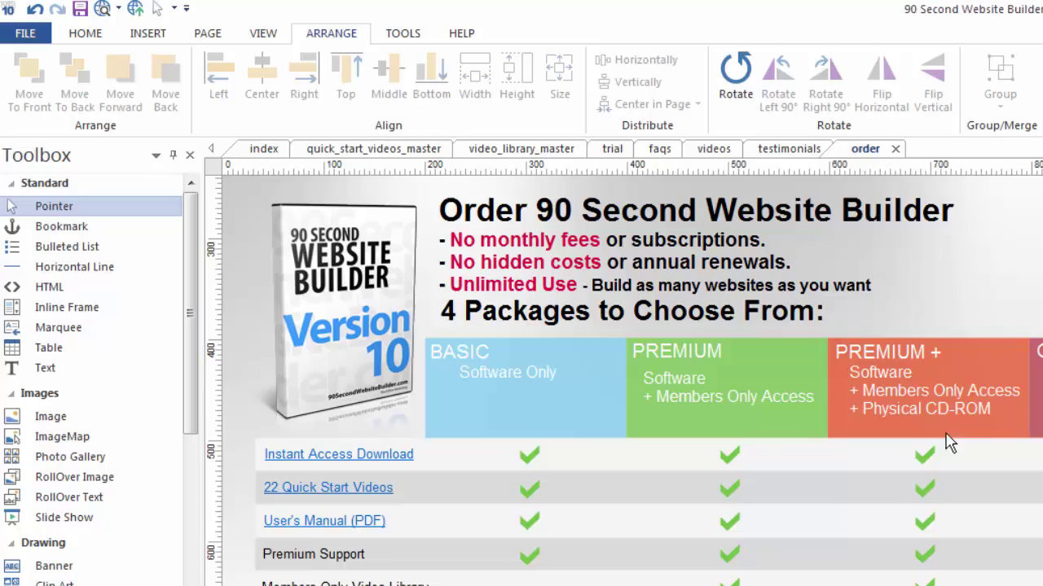
Click through the BASIC, PREMIUM, PREMIUM + and OPTIMUM boxes and inner objects to select the BASIC box shape.
left_click(601, 373)
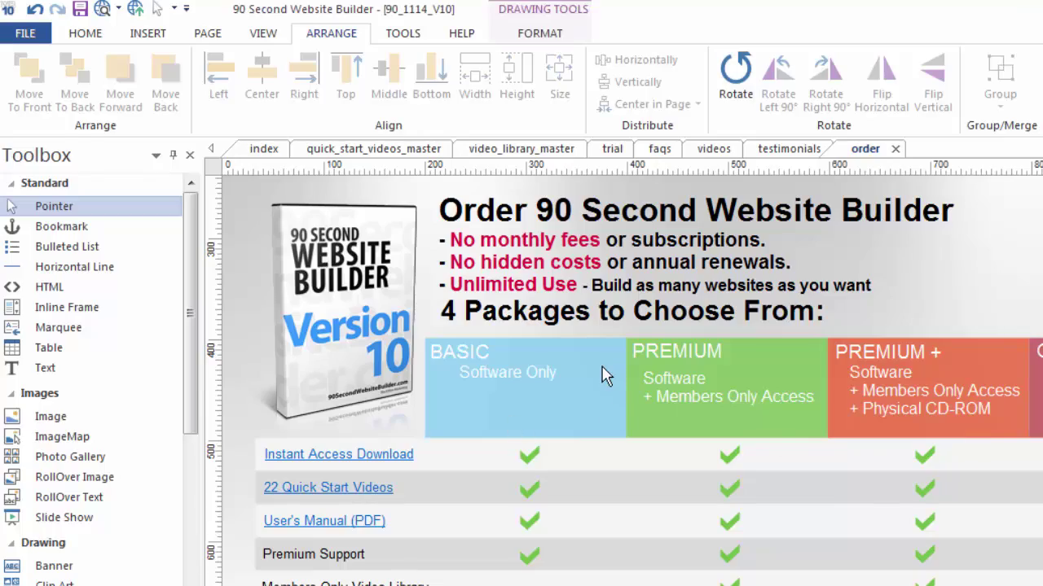
left_click(784, 372)
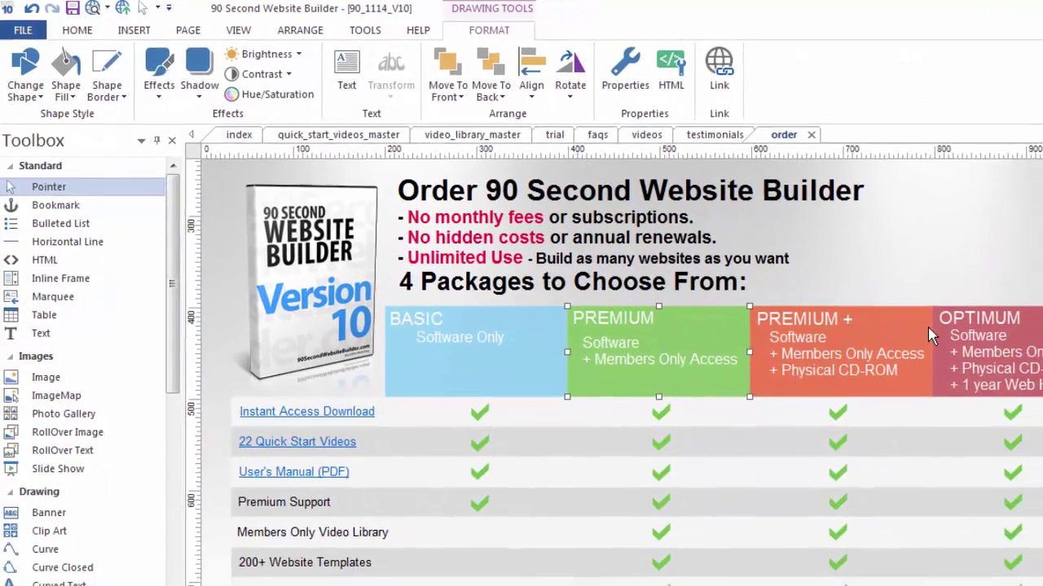
left_click(912, 342)
left_click(1019, 300)
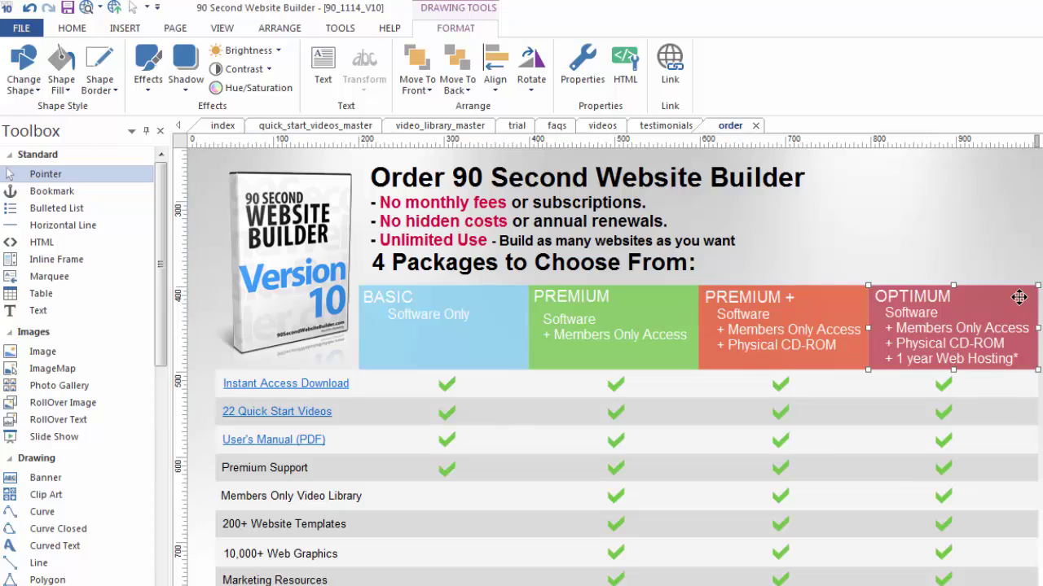
left_click(506, 298)
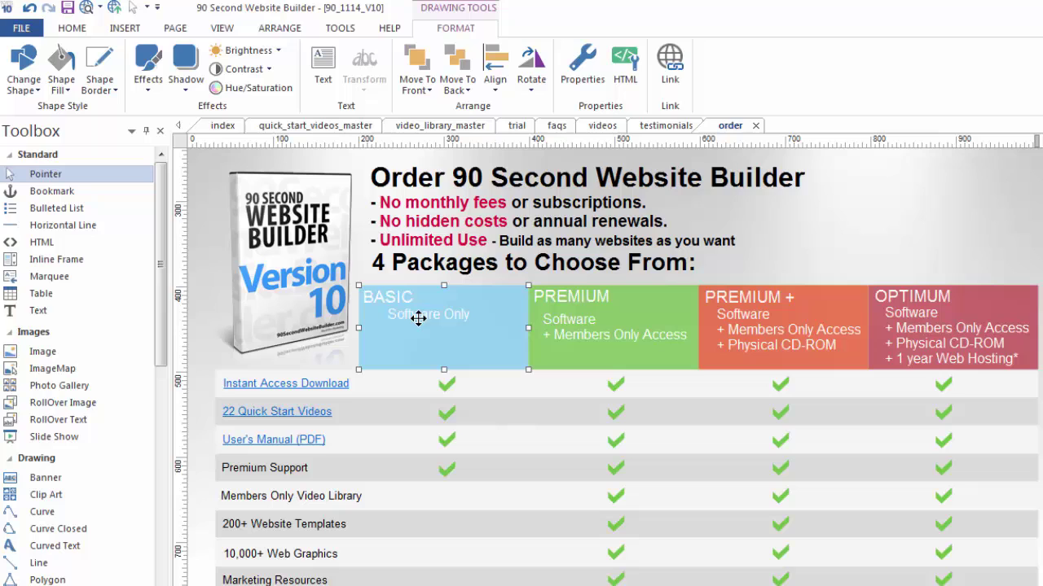
left_click(421, 317)
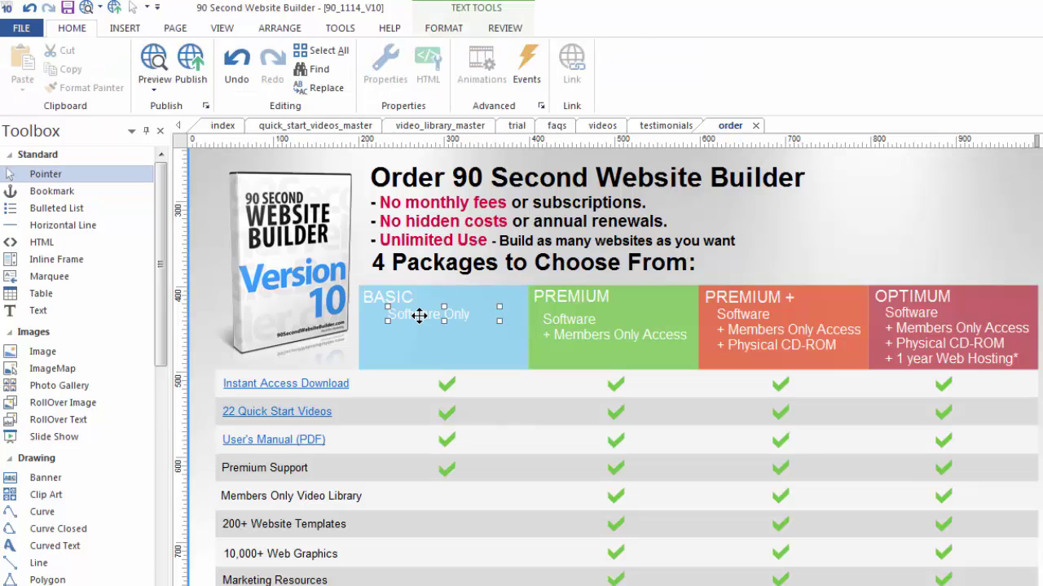
left_click(376, 297)
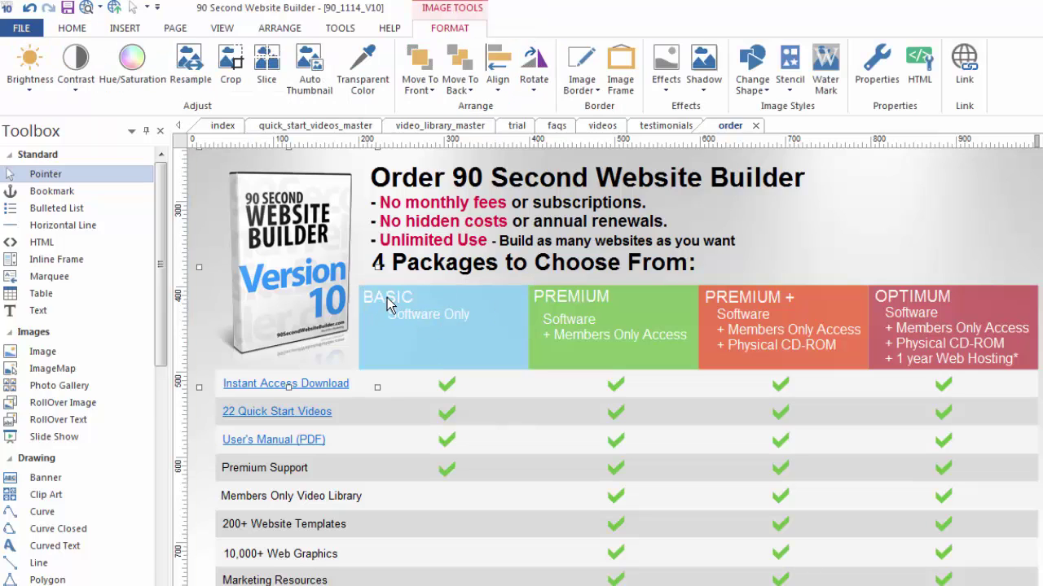
left_click(387, 298)
left_click(502, 318)
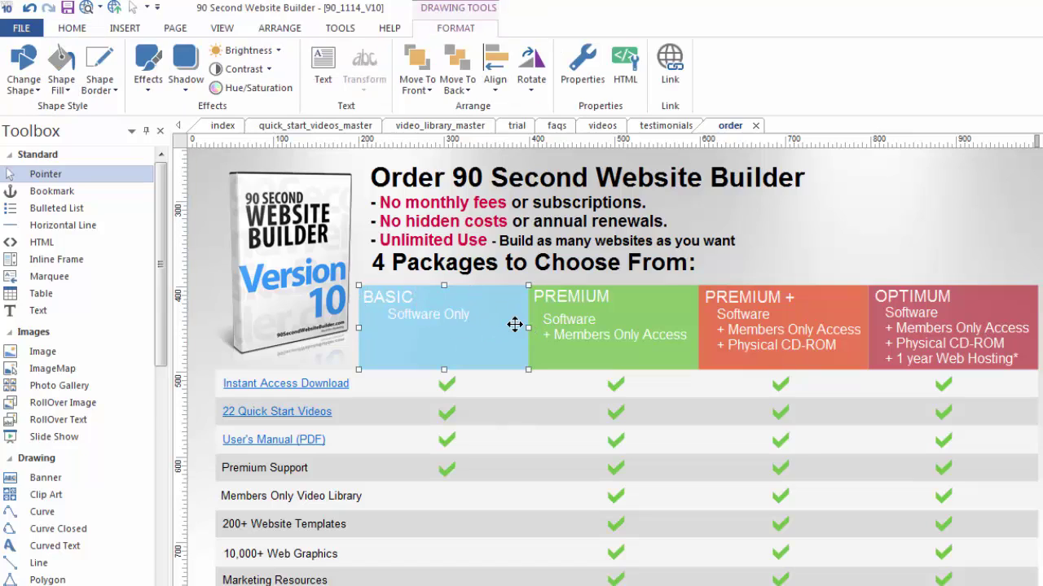
Drag the BASIC box, then nudge it one step right and one step down.
mouse_move(515, 324)
left_mouse_down()
mouse_move(503, 318)
mouse_move(518, 324)
mouse_move(517, 311)
left_mouse_up()
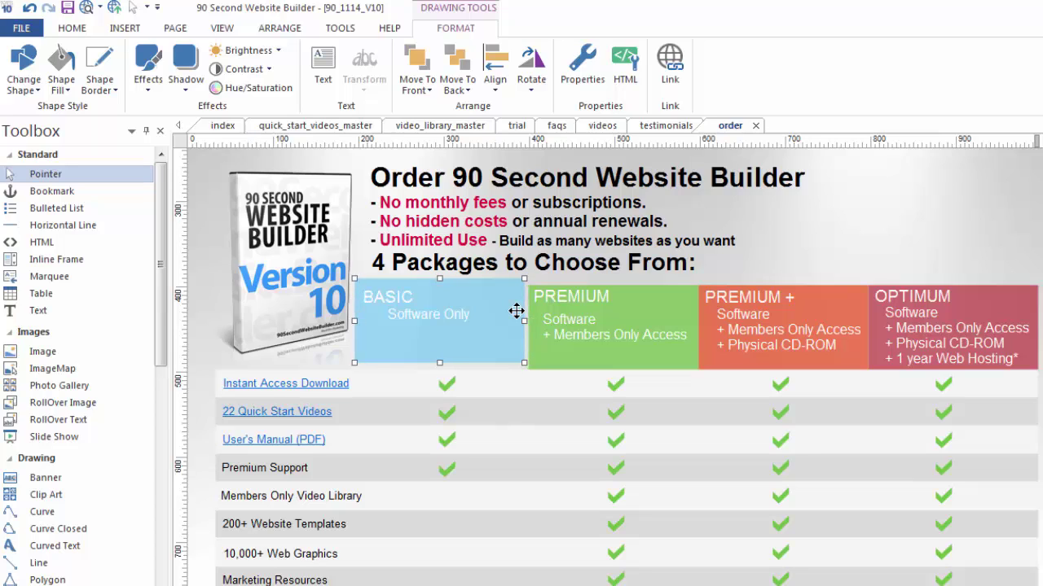
key("Right")
key("Right")
key("Right")
key("Right")
key("Right")
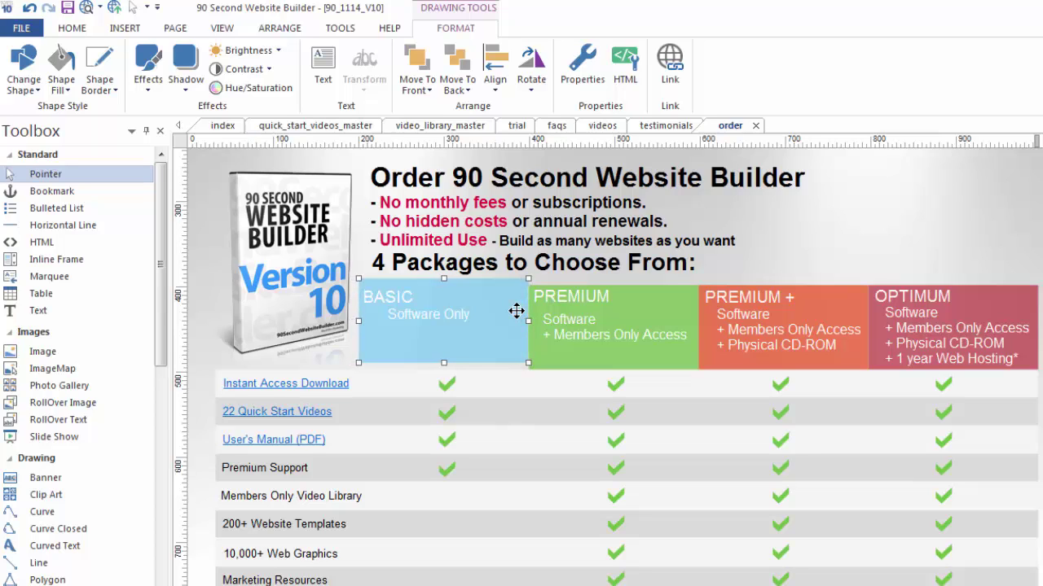
key("Down")
key("Down")
key("Down")
key("Down")
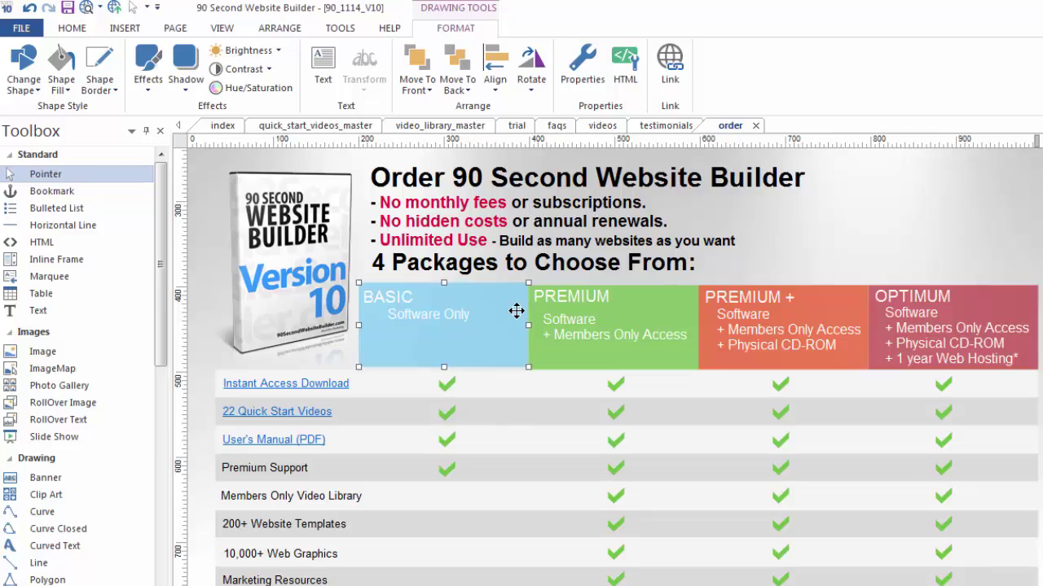
key("Escape")
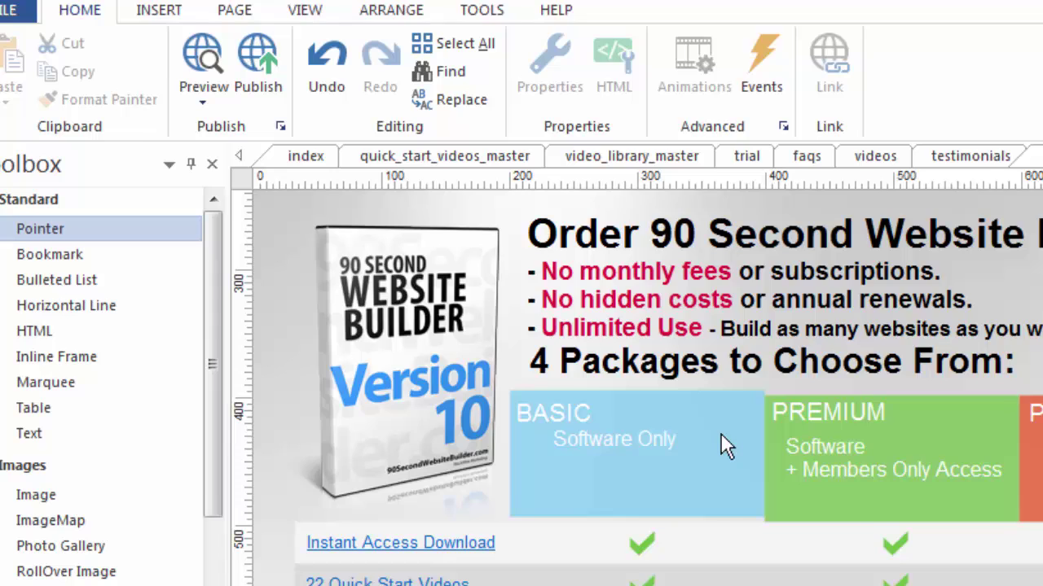
Select the BASIC and PREMIUM boxes and align their tops.
left_click(763, 432)
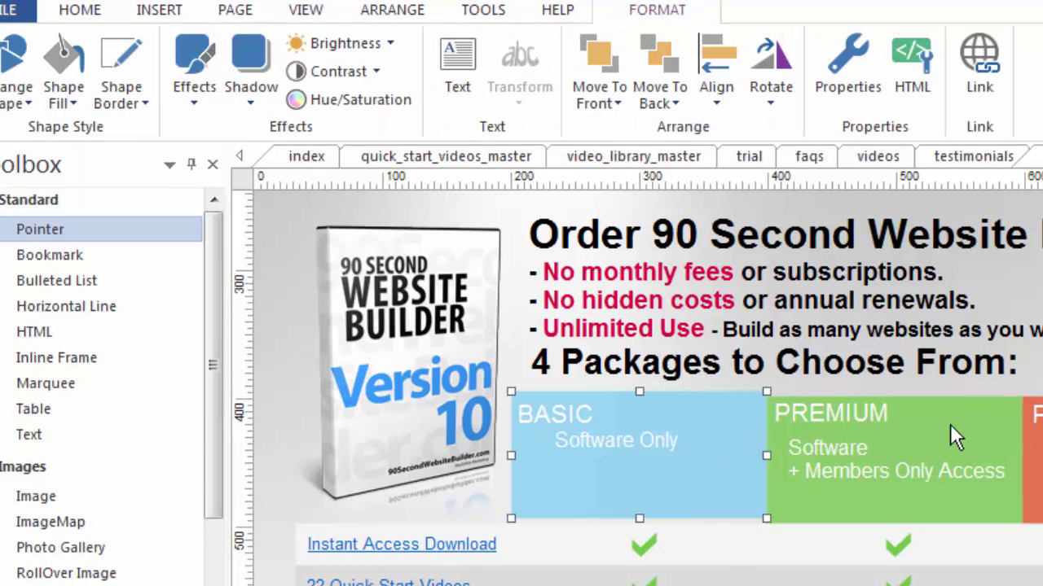
left_click(983, 421, "shift")
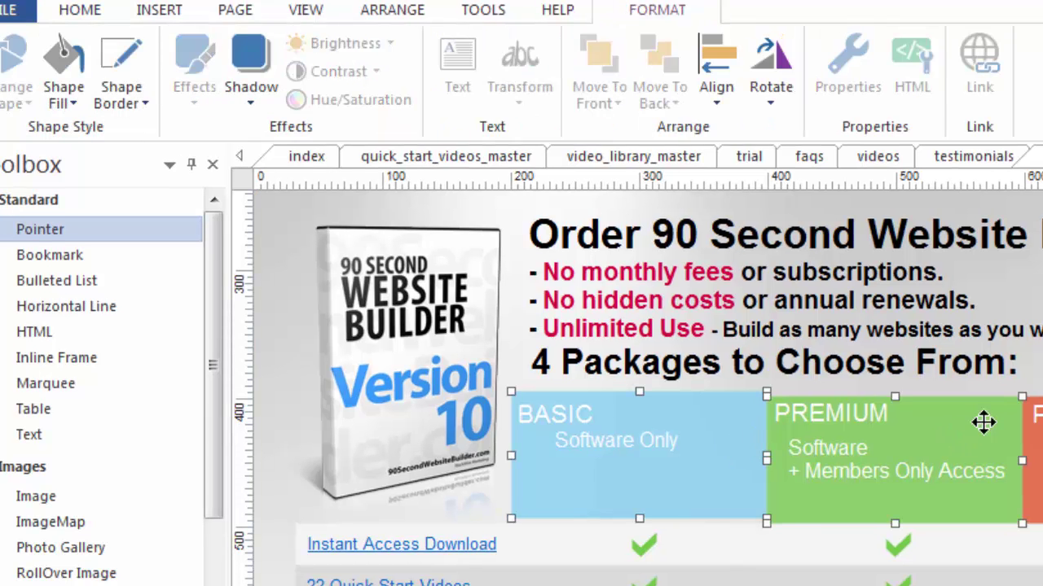
left_click(395, 16)
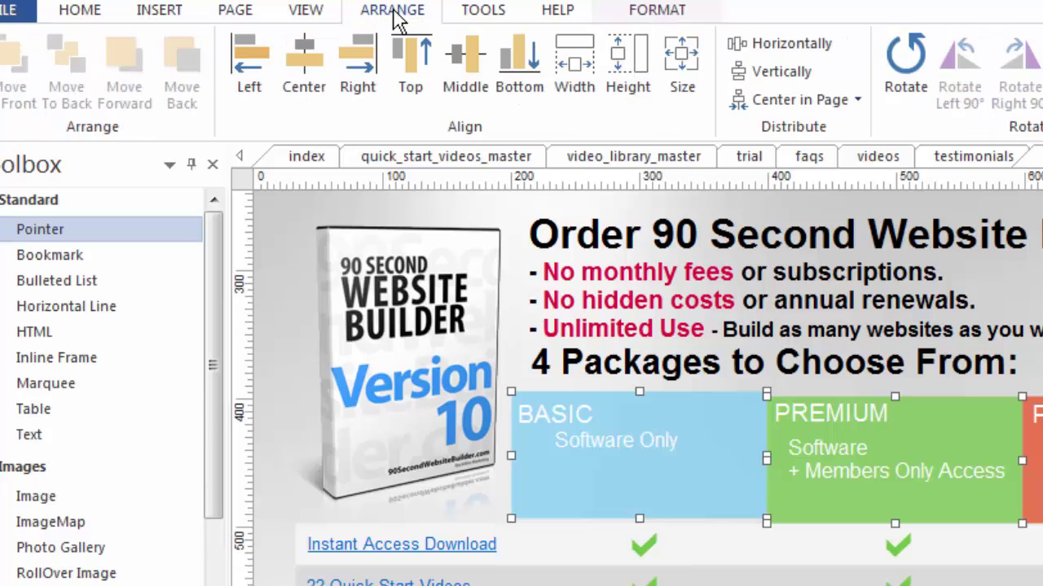
left_click(410, 77)
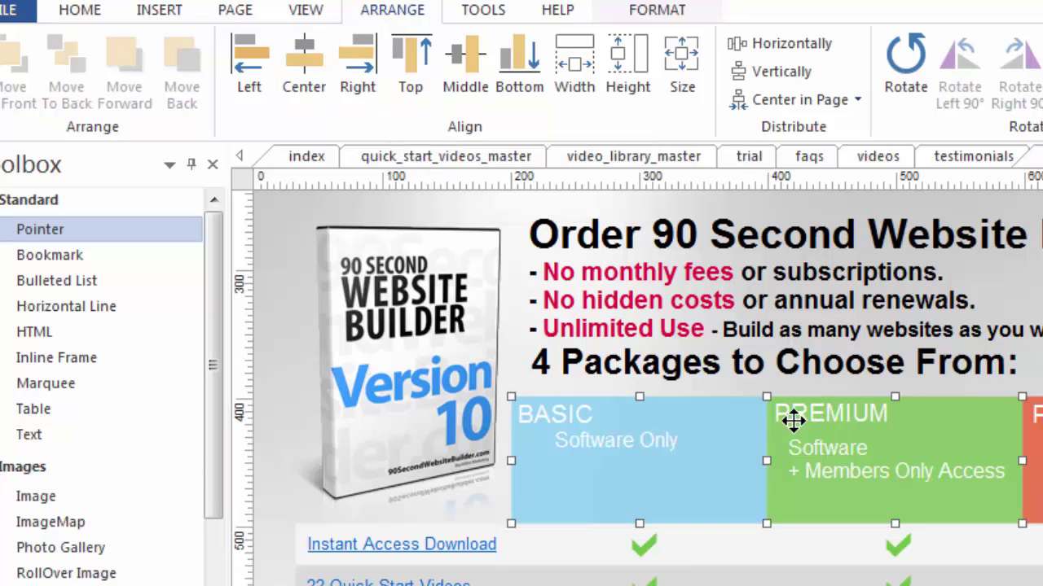
key("Escape")
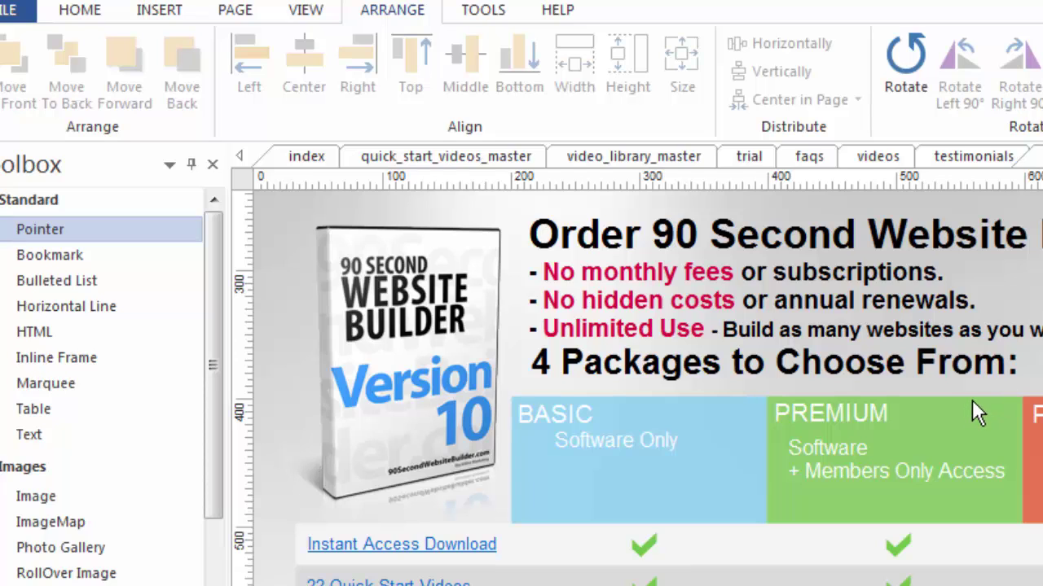
Move the BASIC box slightly left and up, then top-align it with the PREMIUM box.
left_click(727, 440)
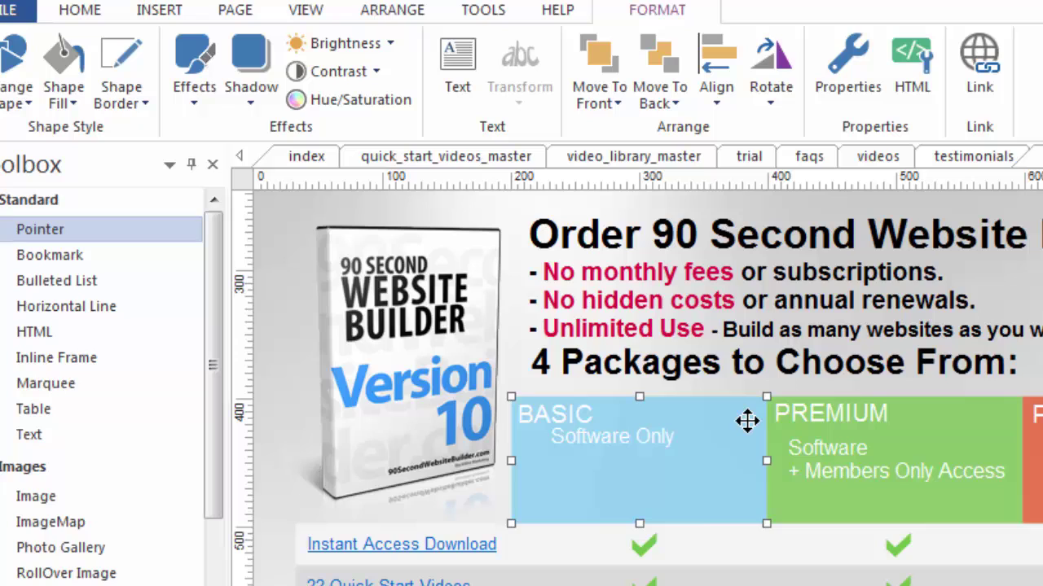
left_click_drag(747, 421, 738, 411)
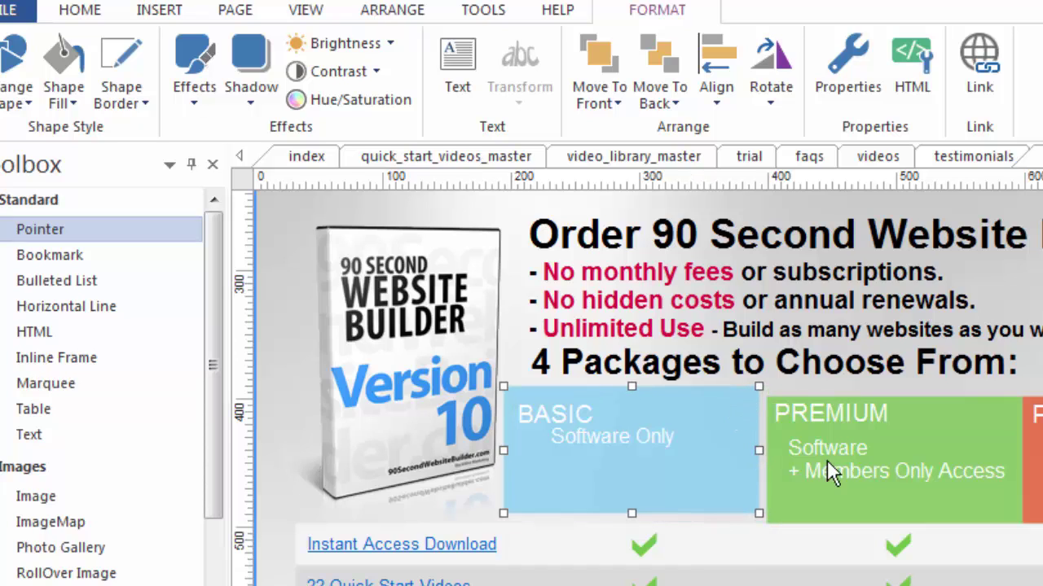
left_click(977, 414)
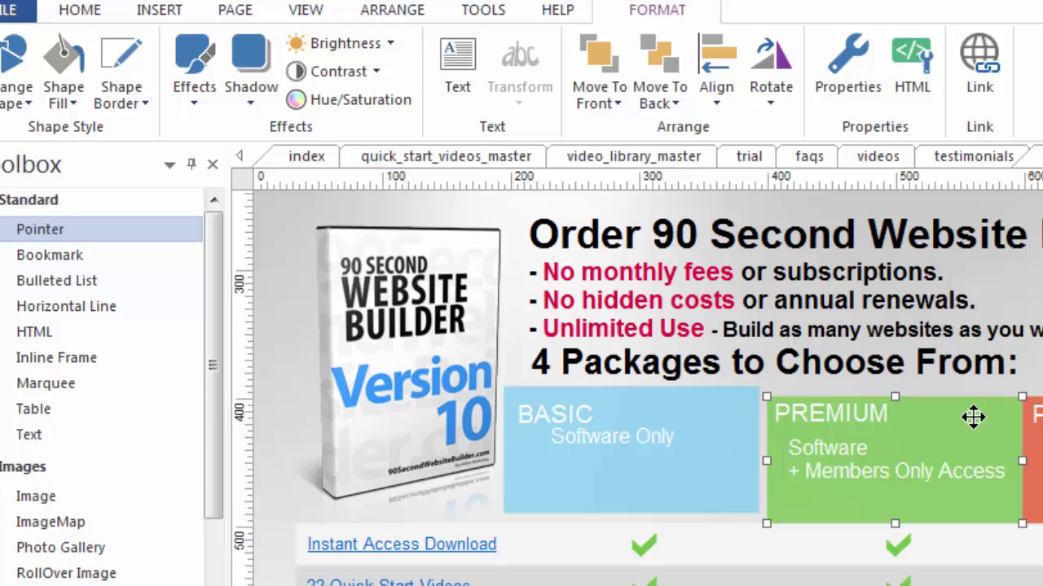
left_click(748, 404, "shift")
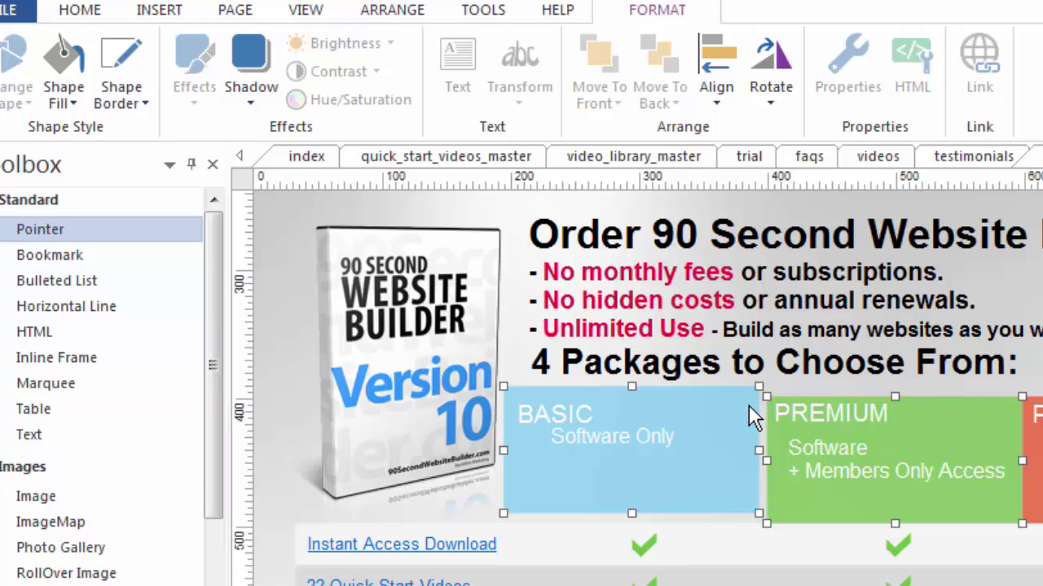
left_click(391, 12)
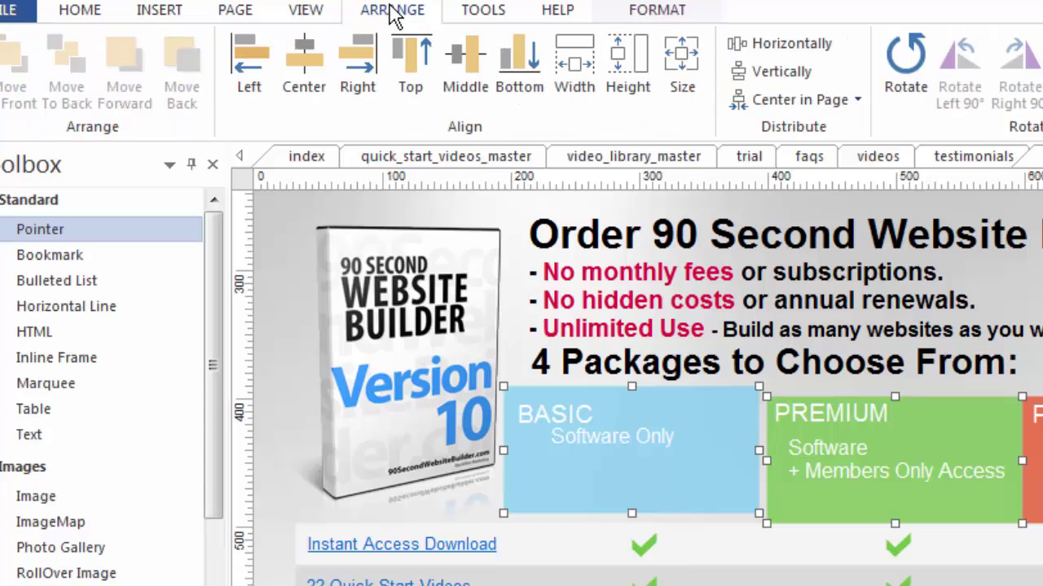
left_click(411, 69)
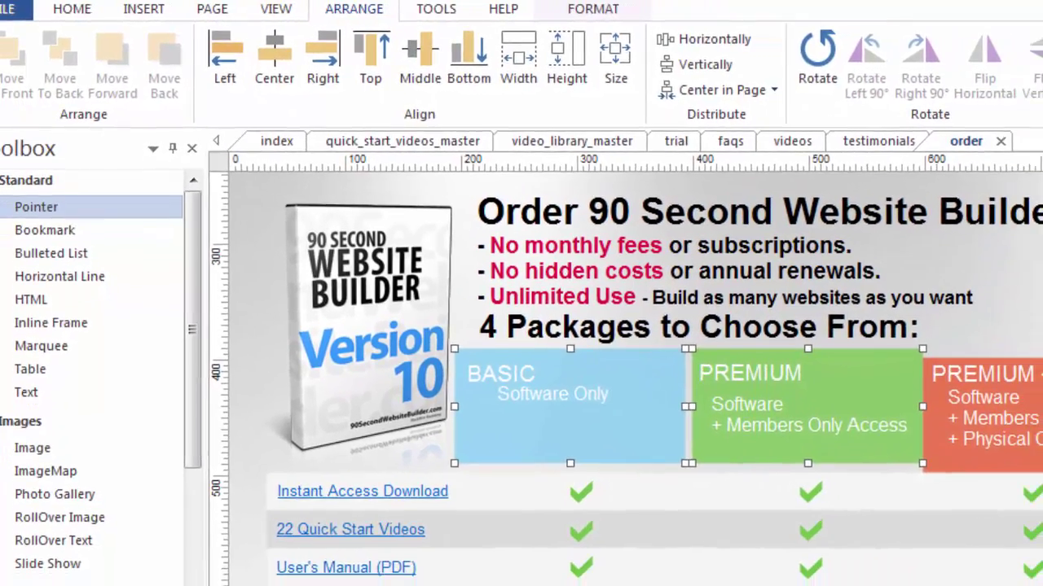
Top-align the BASIC, PREMIUM and PREMIUM + package boxes.
key("Escape")
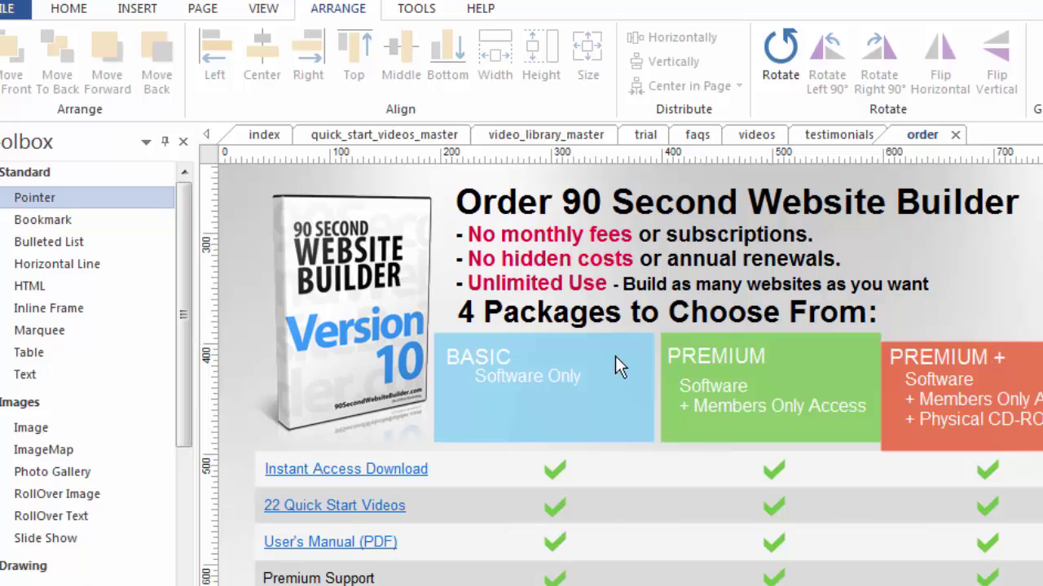
left_click(635, 341)
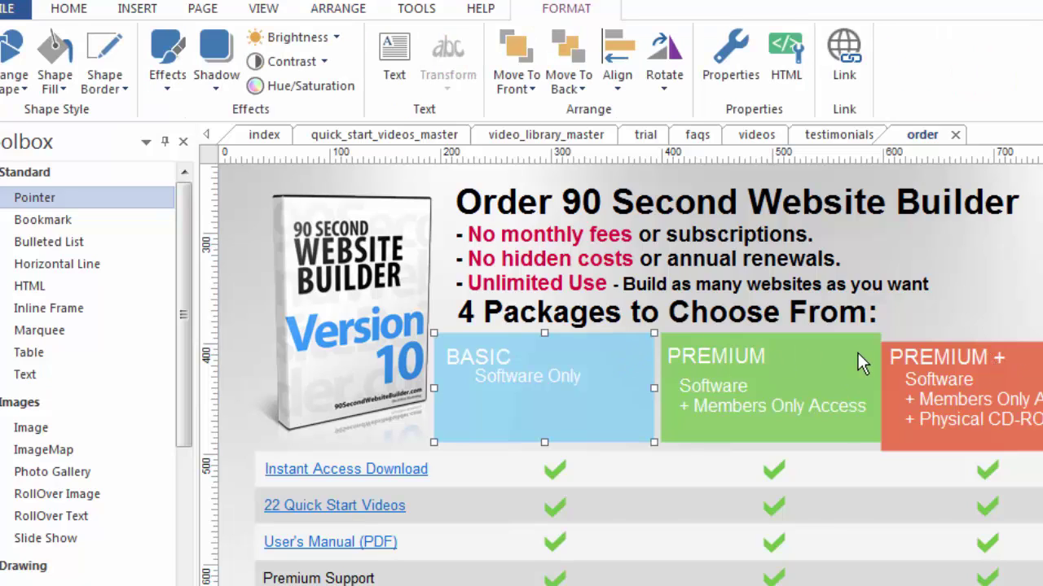
left_click(989, 368, "shift")
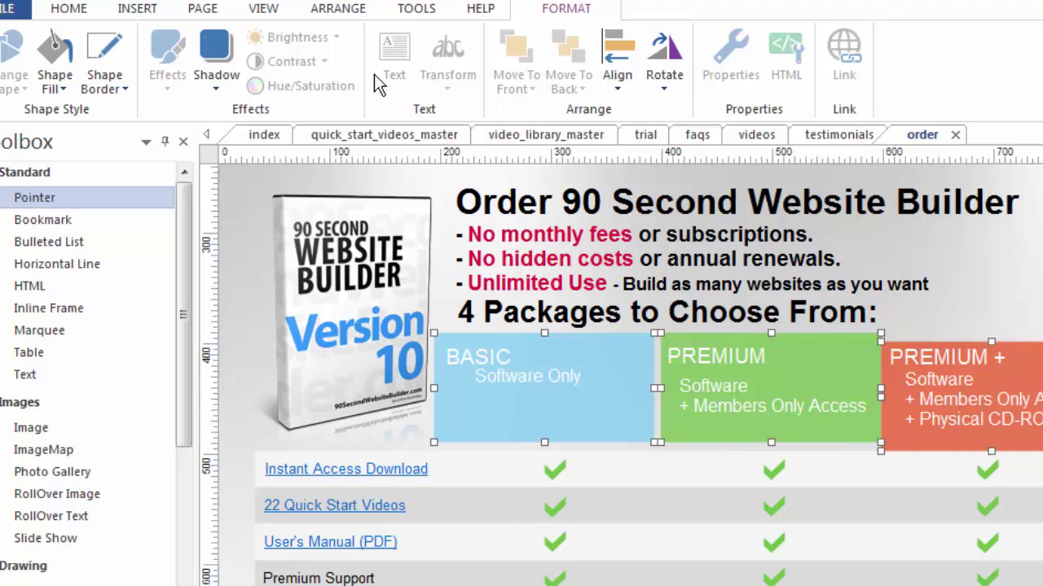
left_click(337, 9)
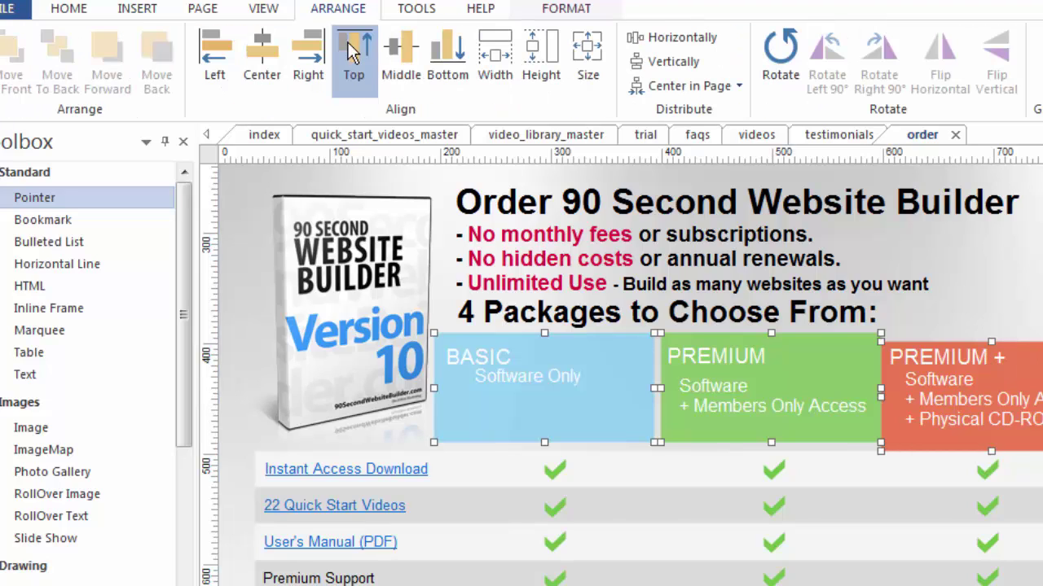
left_click(348, 42)
Nudge the BASIC box two steps right to close the gap beside PREMIUM.
left_click(543, 445)
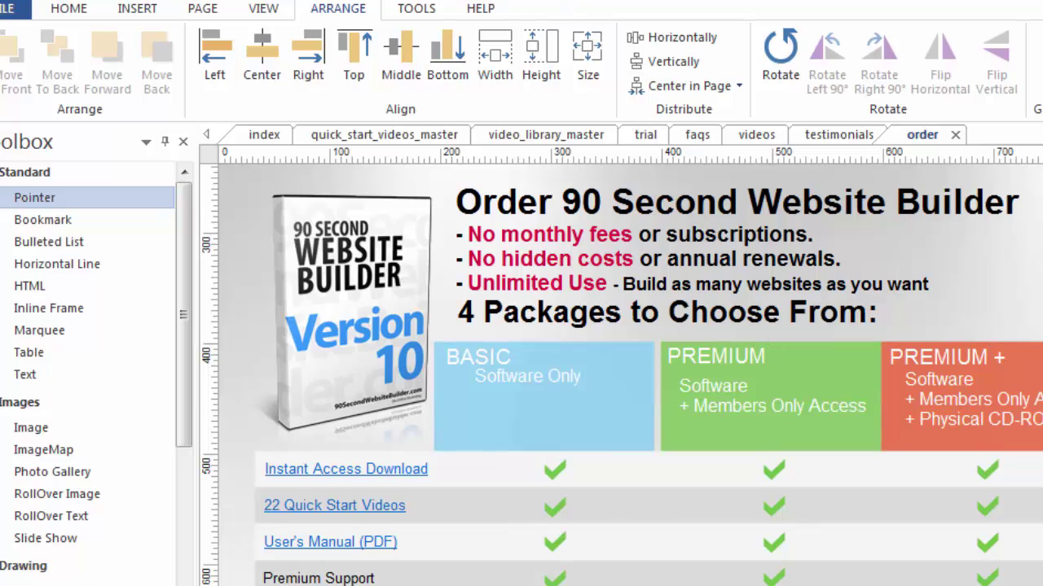
left_click(642, 382)
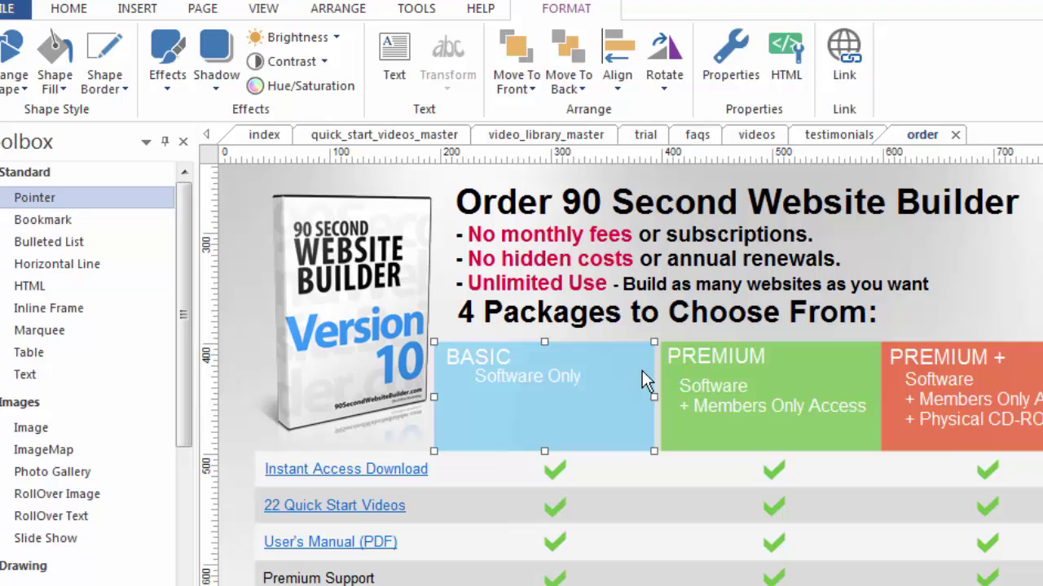
key("Right")
key("Right")
key("Right")
key("Right")
key("Right")
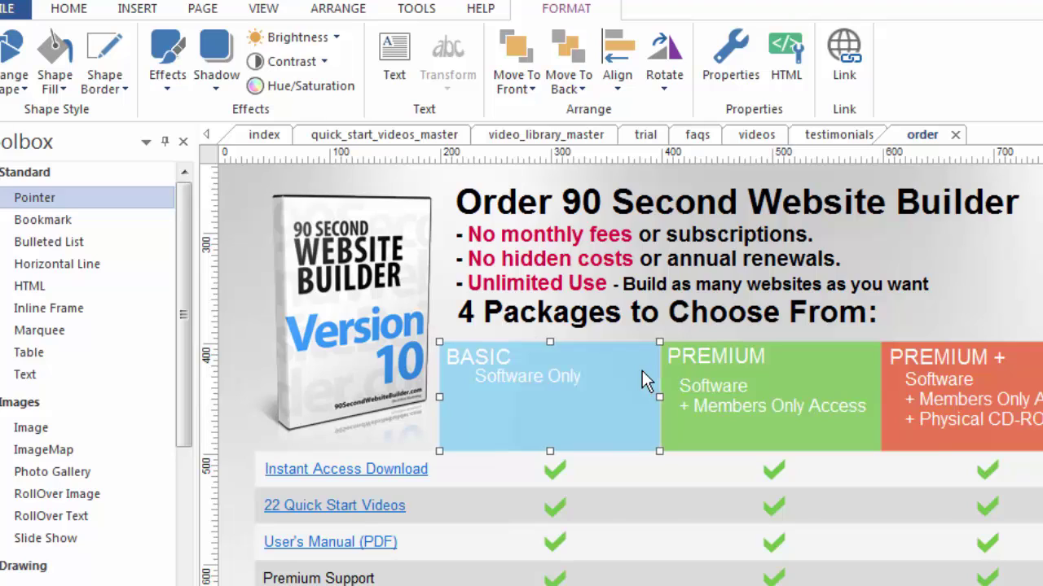
key("Right")
key("Escape")
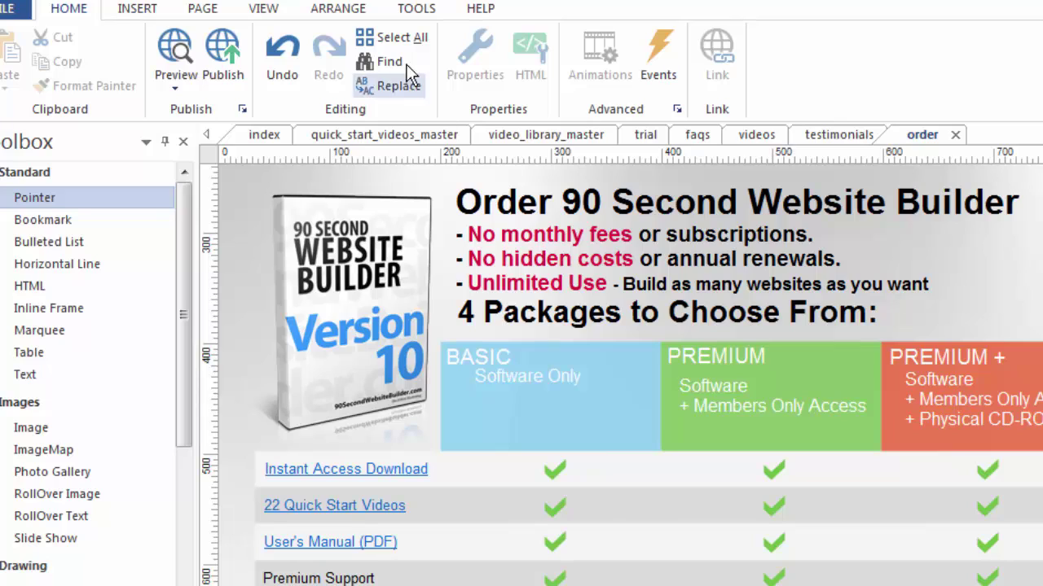
left_click(347, 15)
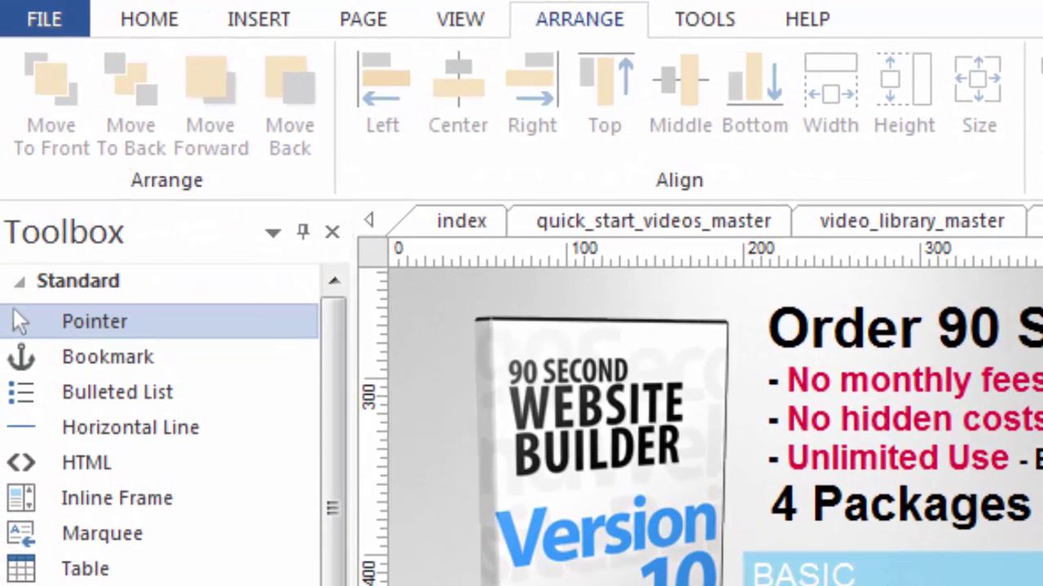
Scroll down to the pricing table and select the stripe behind the Instant Access Download row.
scroll(717, 439, "down", 3)
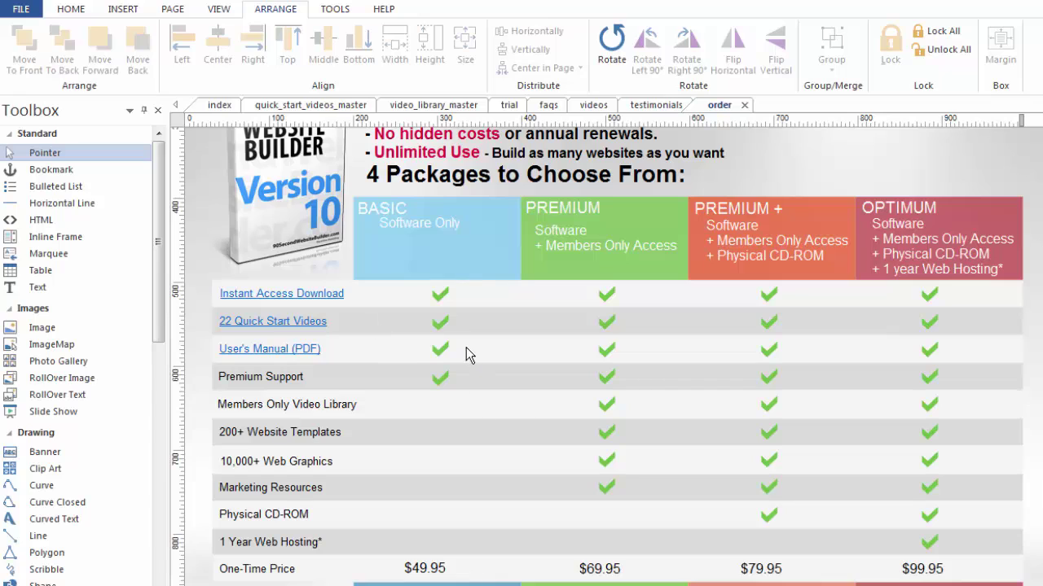
left_click(383, 303)
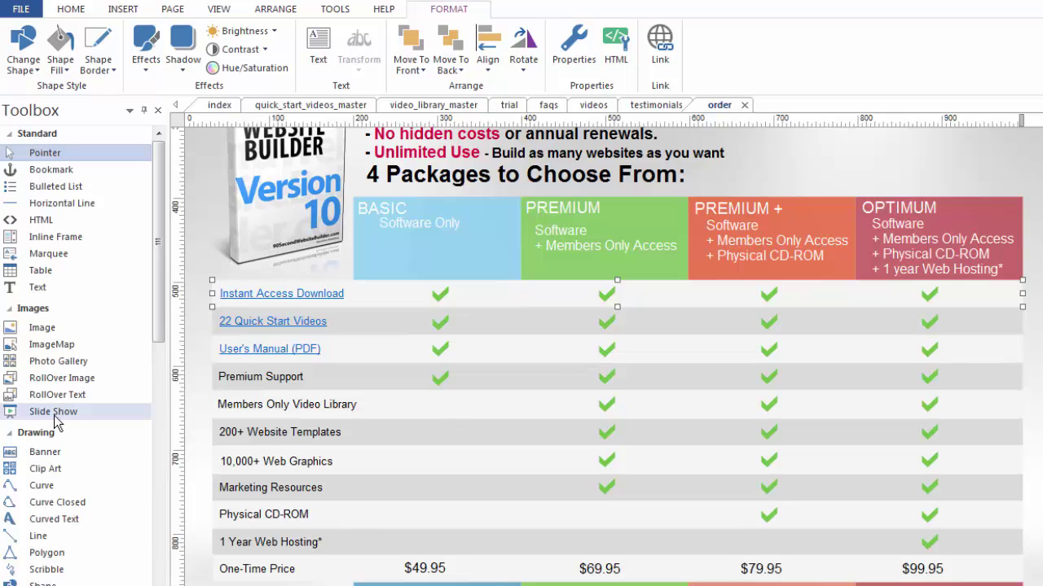
Draw a rectangle over the first column's top feature rows and shift it slightly left.
scroll(160, 280, "down", 3)
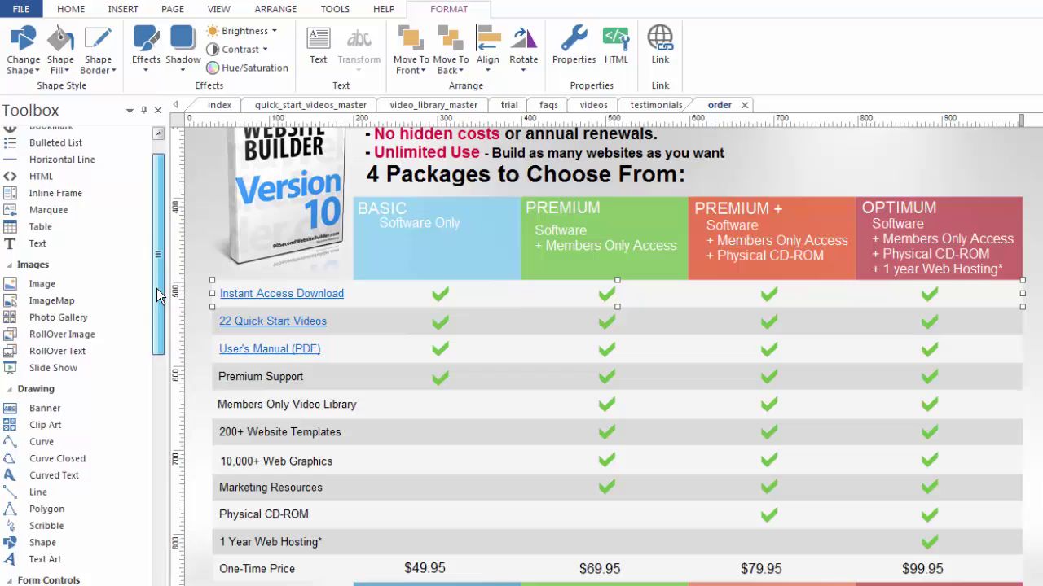
left_click(43, 466)
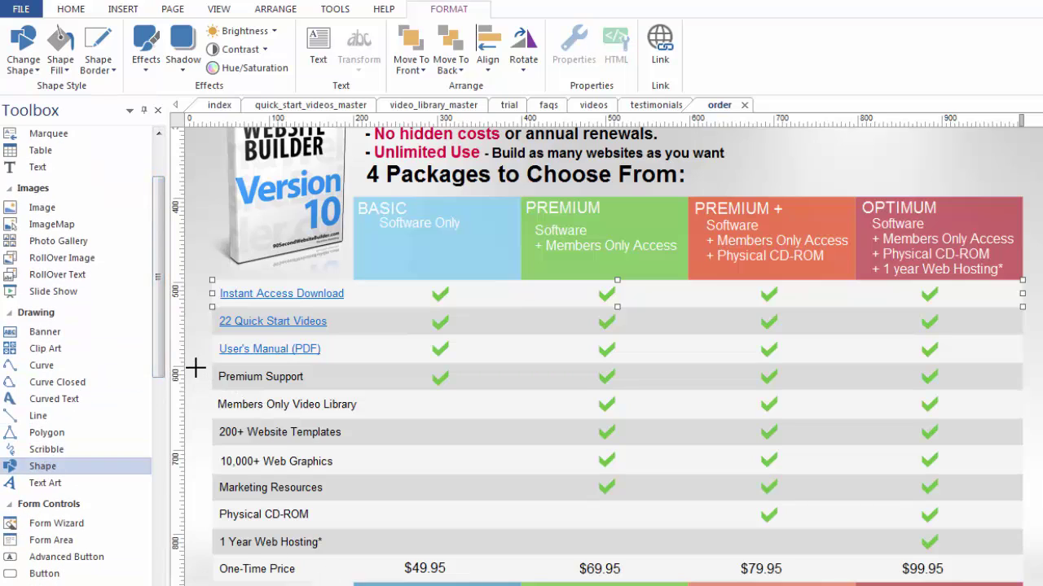
left_click_drag(194, 367, 353, 476)
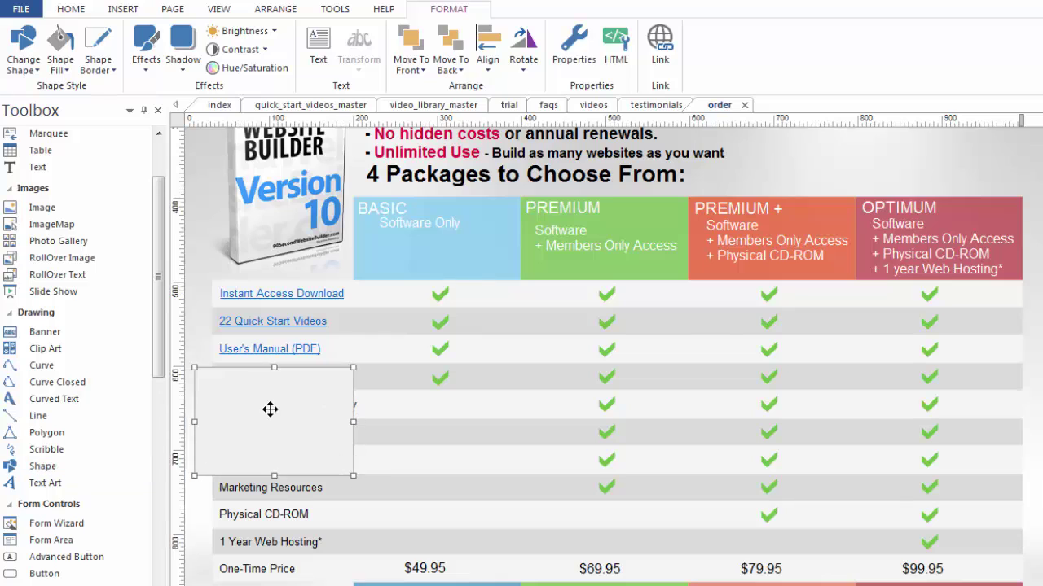
mouse_move(302, 407)
left_mouse_down()
mouse_move(294, 327)
mouse_move(326, 340)
mouse_move(461, 333)
mouse_move(303, 340)
left_mouse_up()
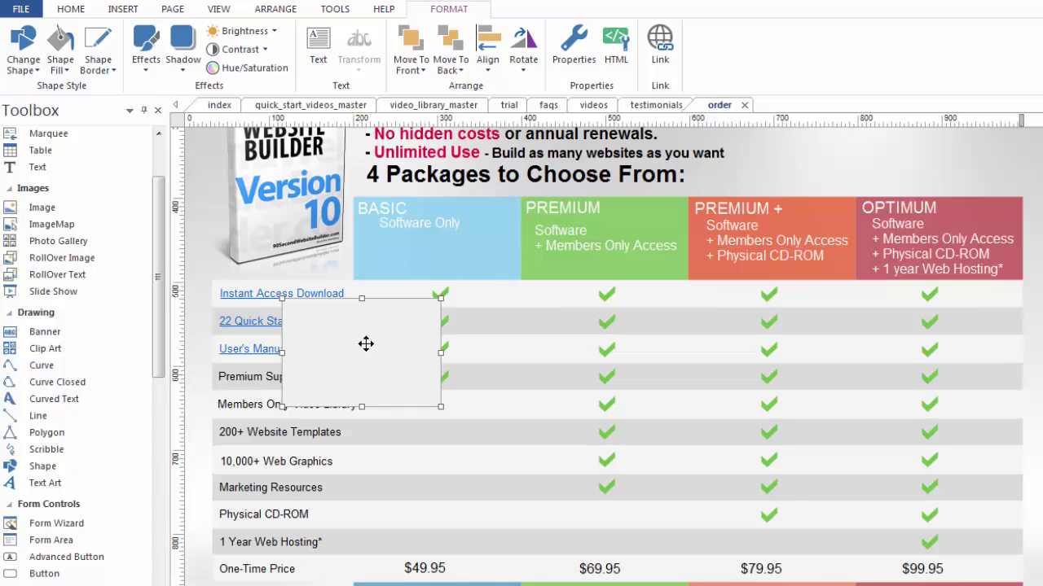
left_click_drag(366, 334, 281, 319)
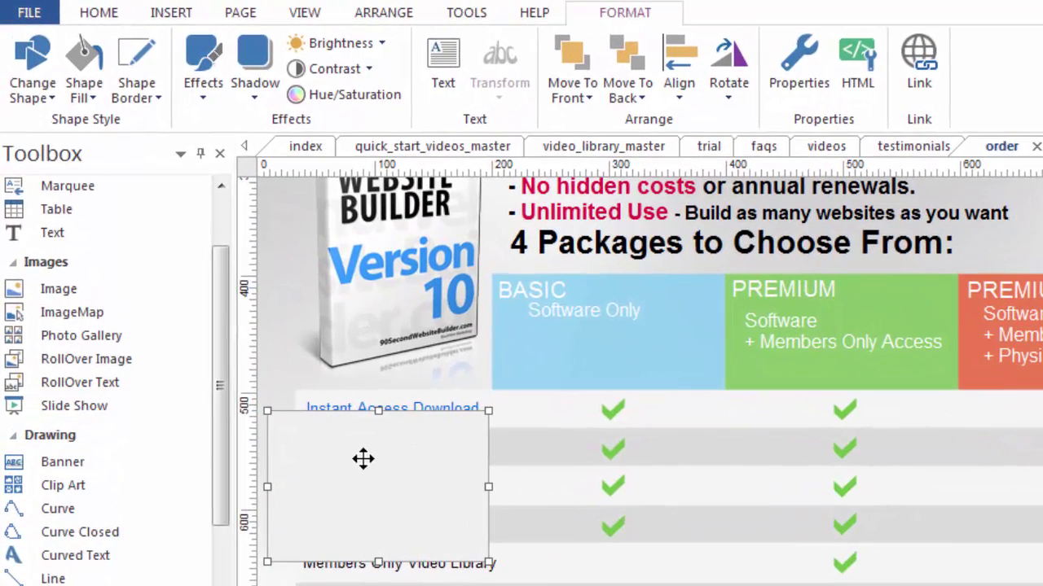
Send the rectangle back one layer and deselect it.
left_click(384, 15)
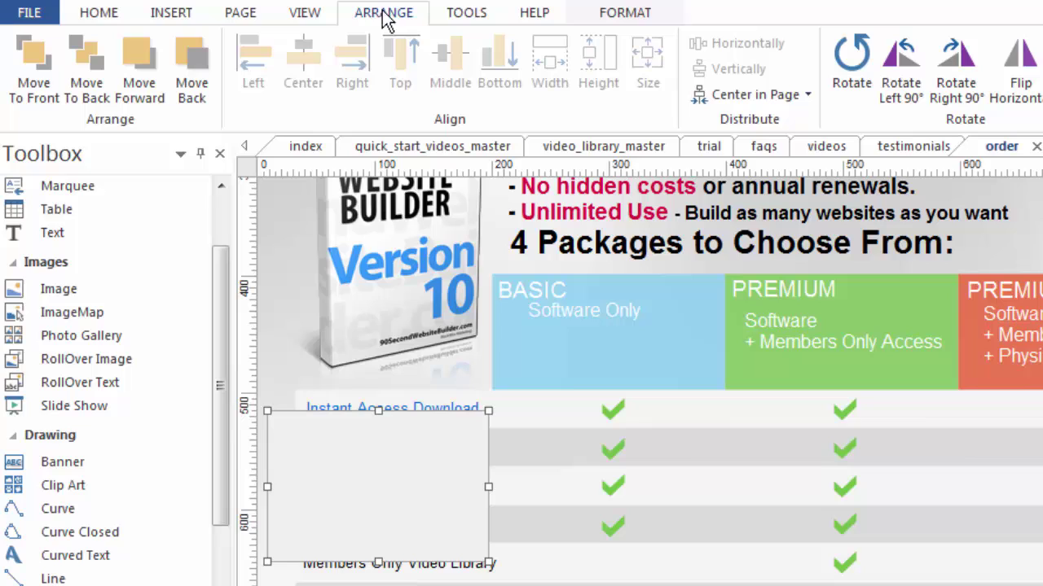
left_click(193, 89)
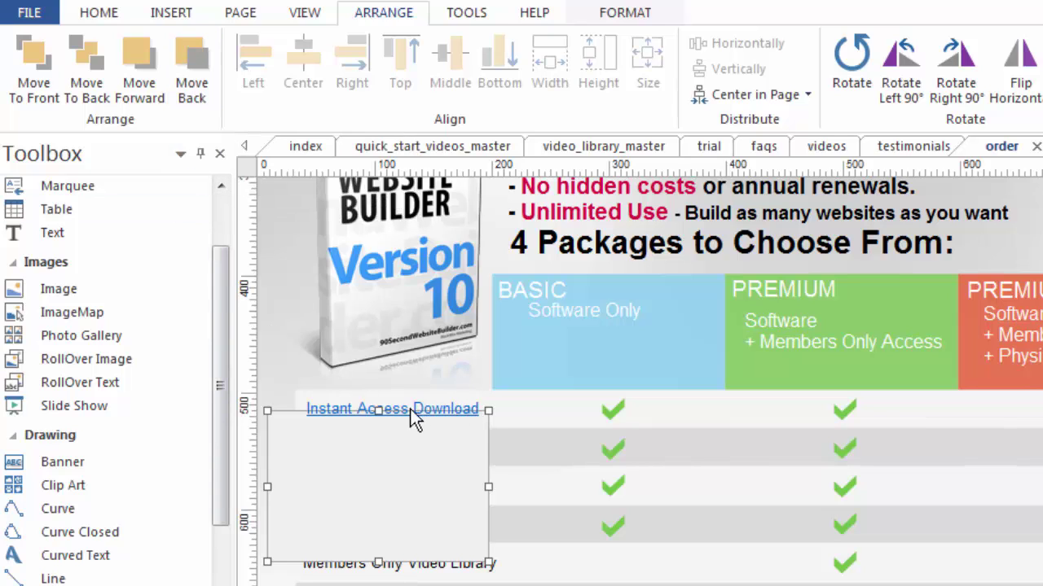
key("Escape")
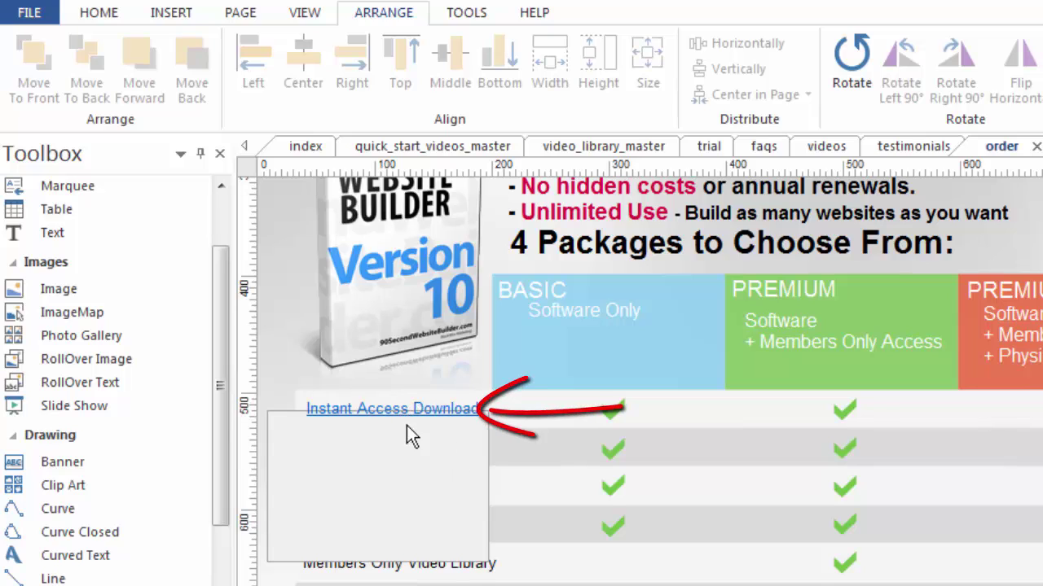
Send the rectangle to the very back and reposition it beside the rows.
left_click(419, 450)
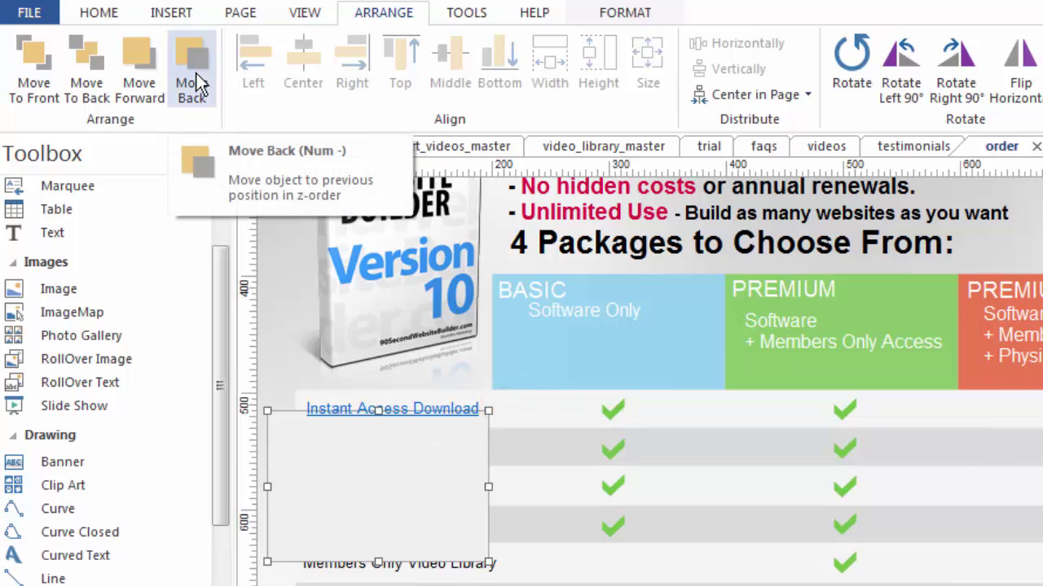
left_click(88, 65)
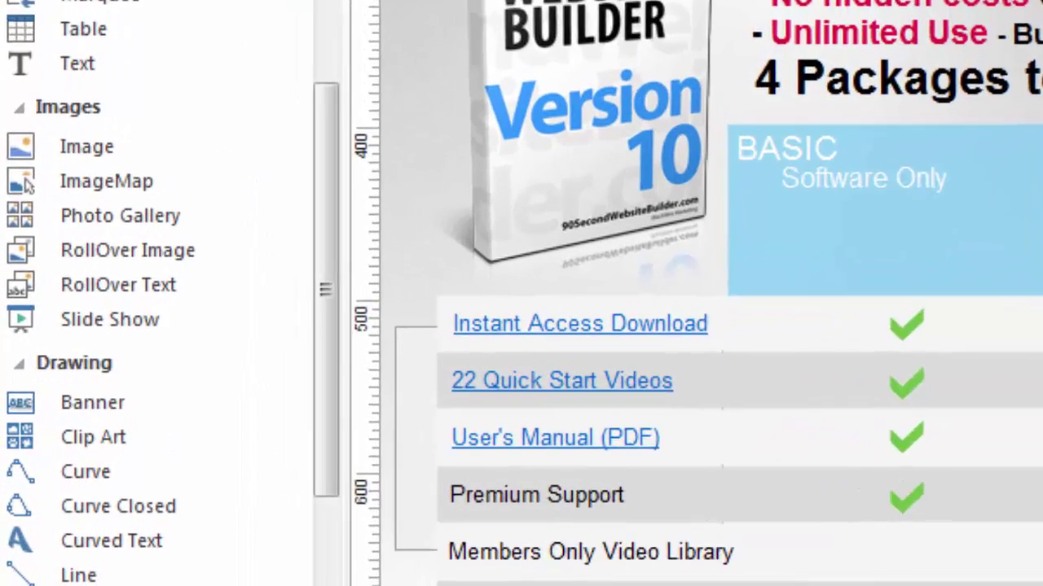
left_click(425, 387)
left_click_drag(424, 388, 421, 426)
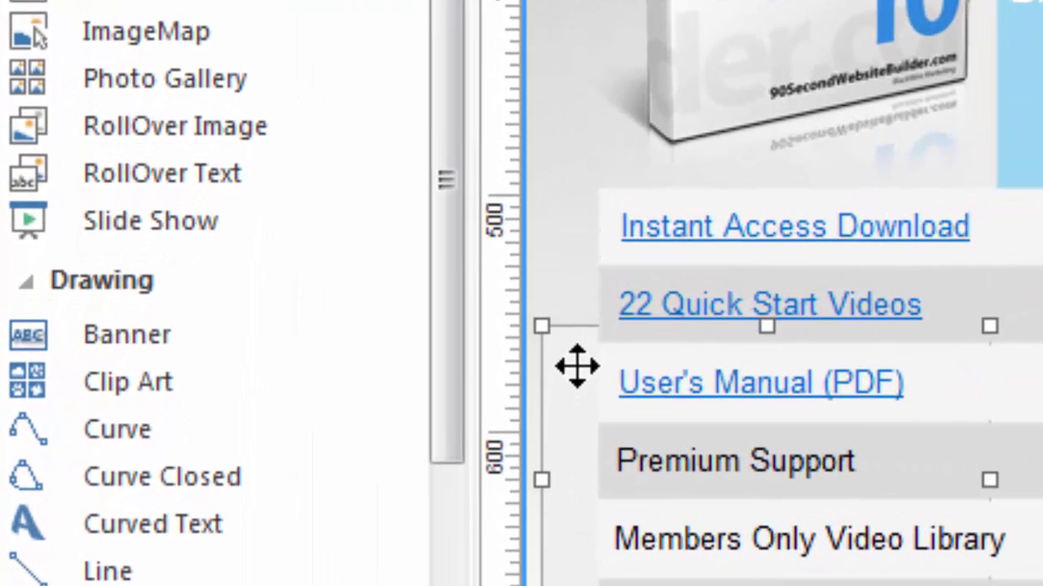
left_click_drag(576, 367, 577, 295)
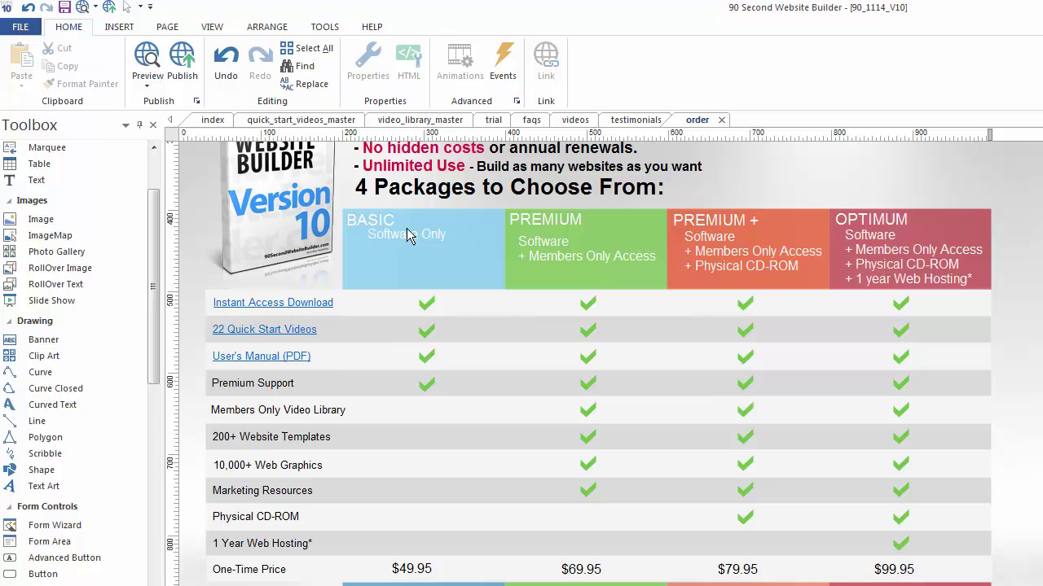
Inspect which row stripes and feature labels are separate objects, from Instant Access Download to Premium Support.
left_click(368, 318)
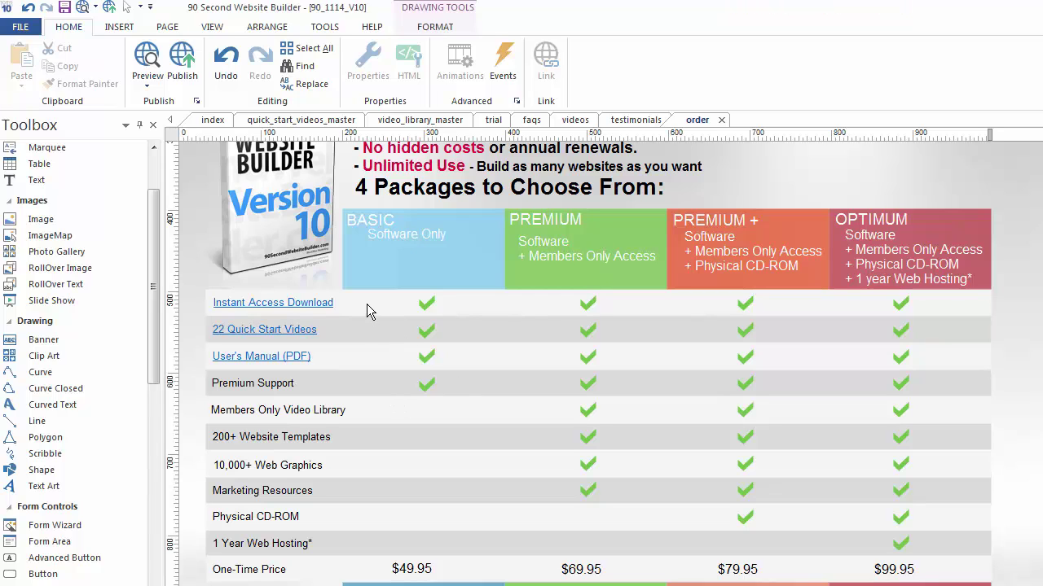
left_click(358, 358)
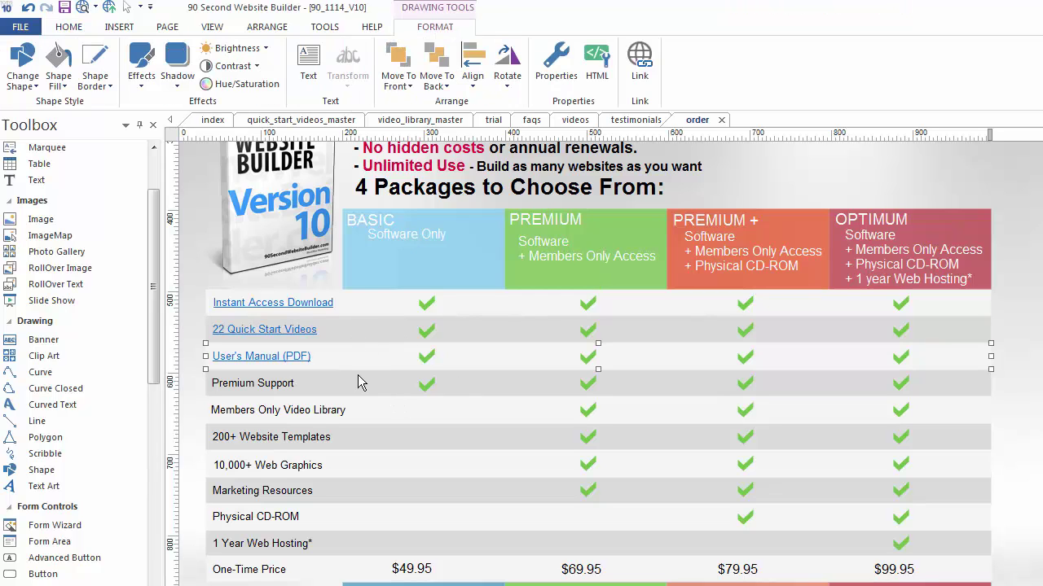
left_click(367, 413)
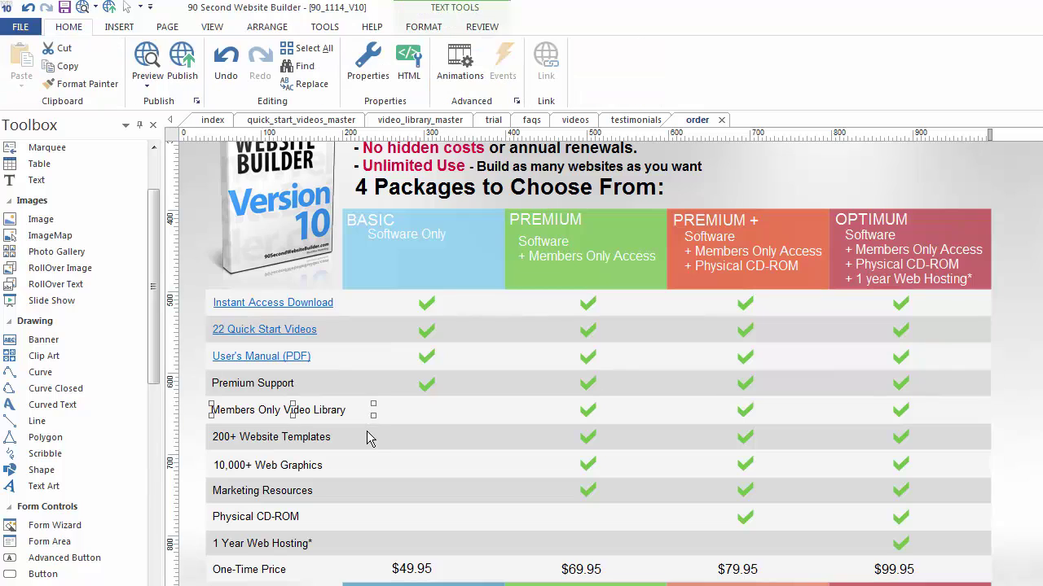
left_click(369, 432)
left_click(410, 442)
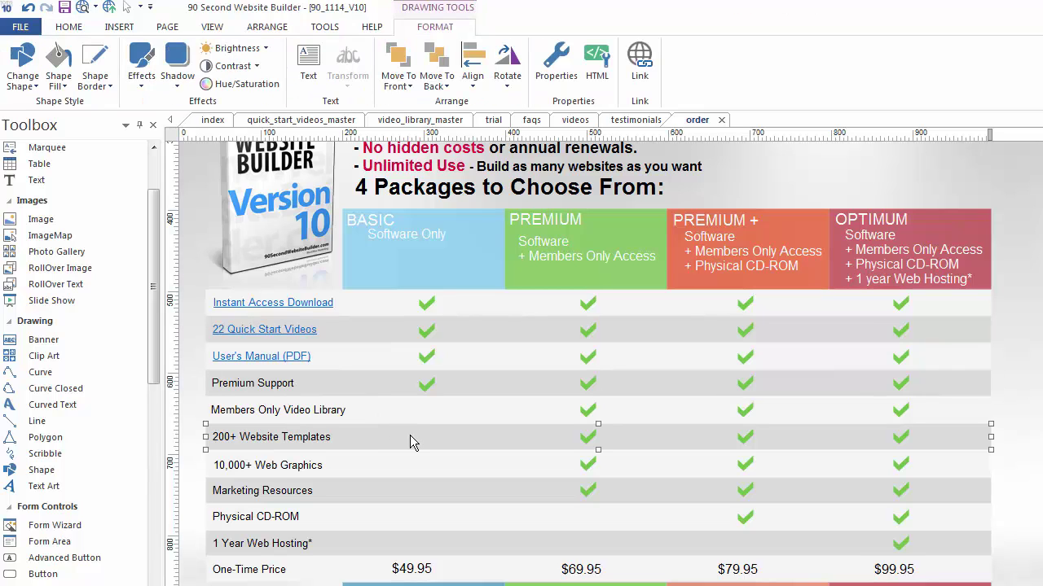
left_click(272, 305)
left_click(264, 332)
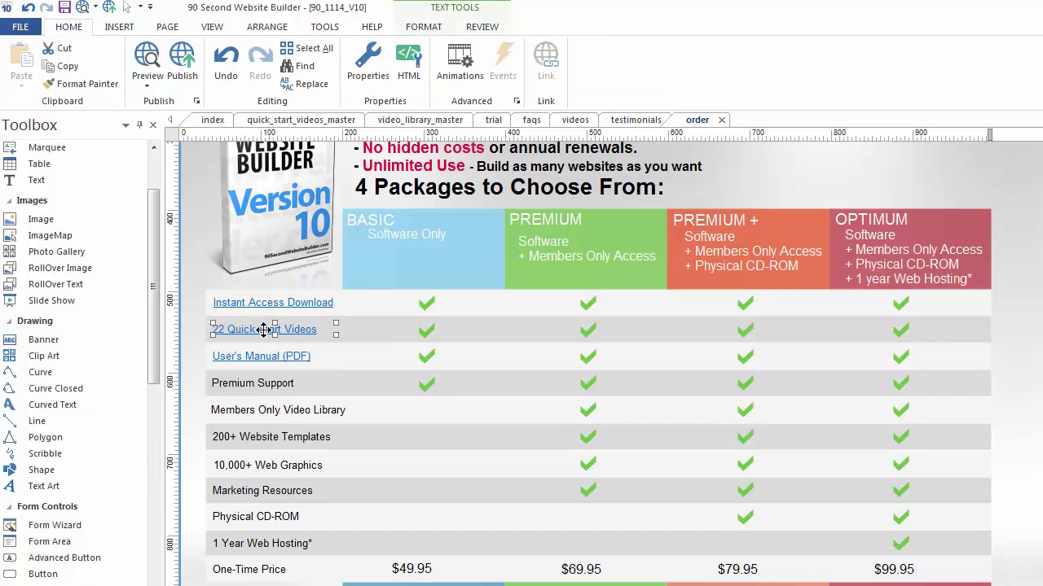
left_click(260, 381)
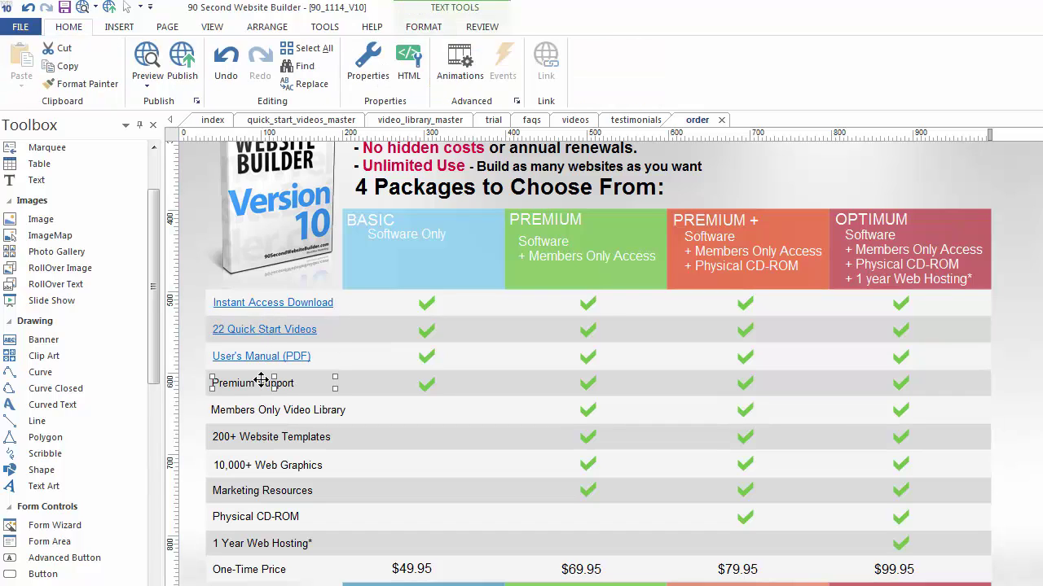
Check the Basic column checkmarks and bring up the Arrange layering and locking options.
left_click(425, 303)
left_click(430, 327)
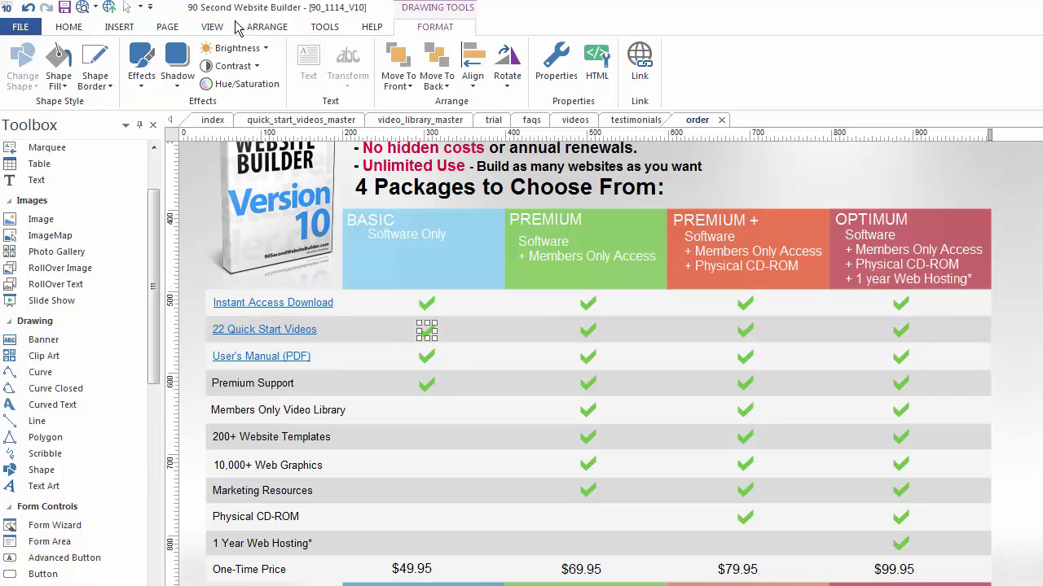
left_click(262, 27)
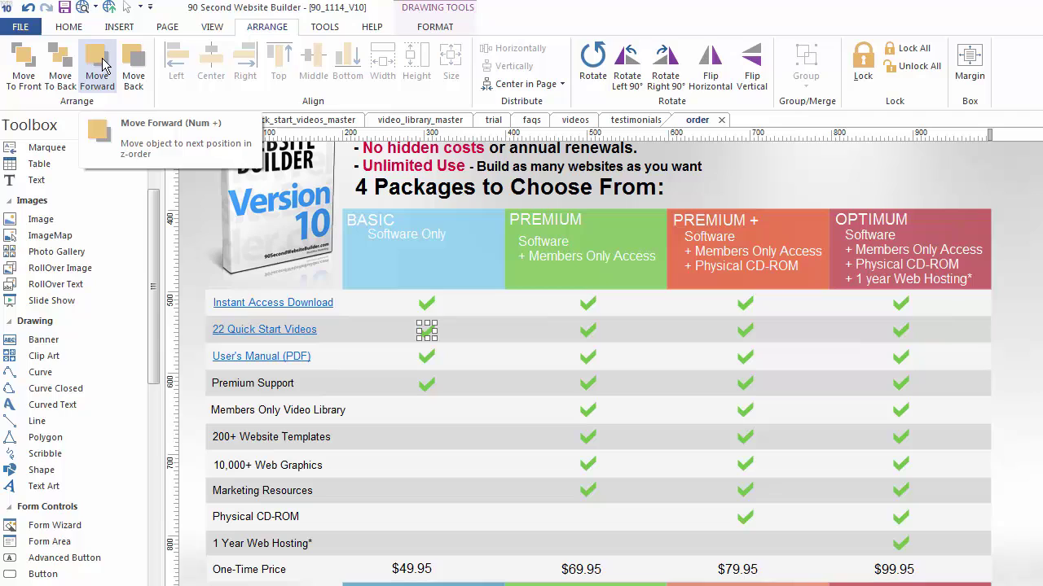
left_click(427, 357)
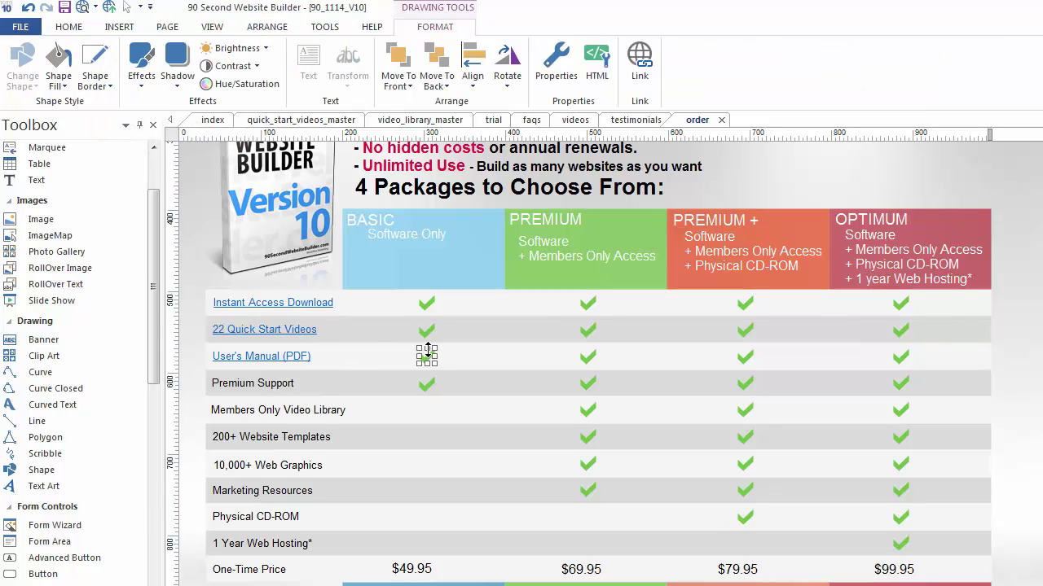
left_click(270, 30)
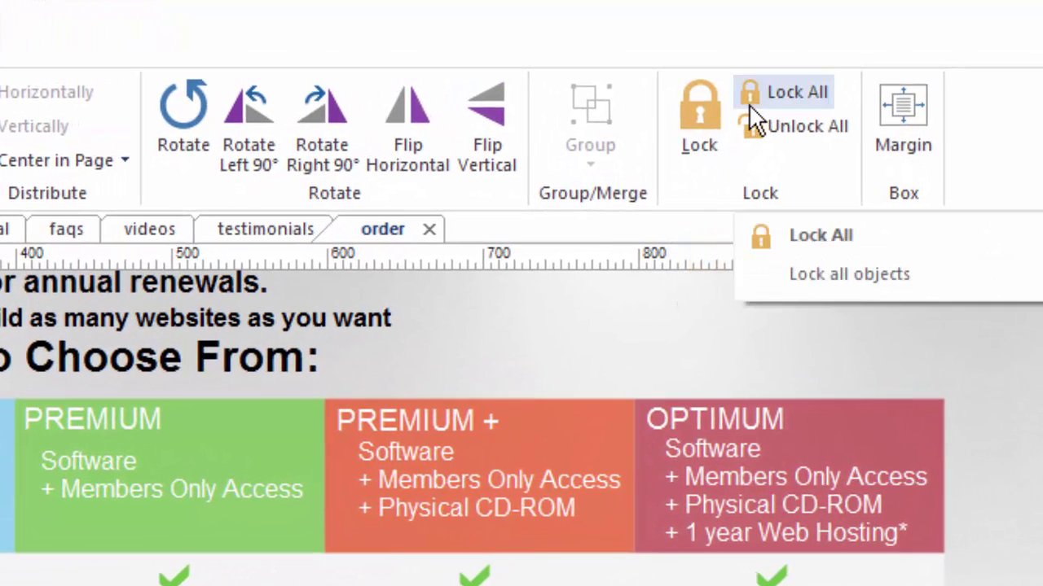
Show the Premium Support stripe can be dragged out of place, then undo to restore it.
key("Escape")
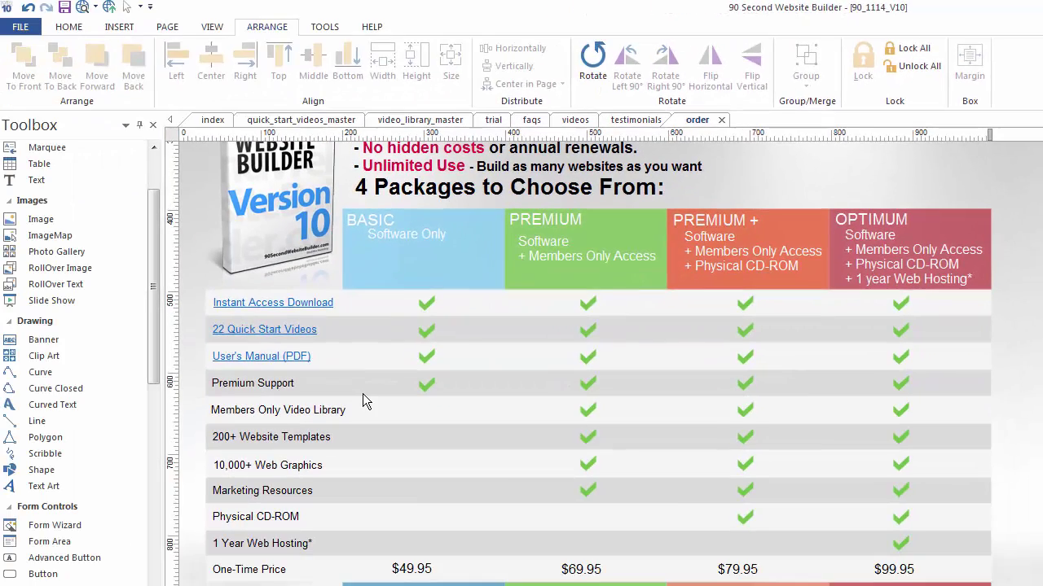
left_click(363, 393)
left_click_drag(363, 394, 382, 410)
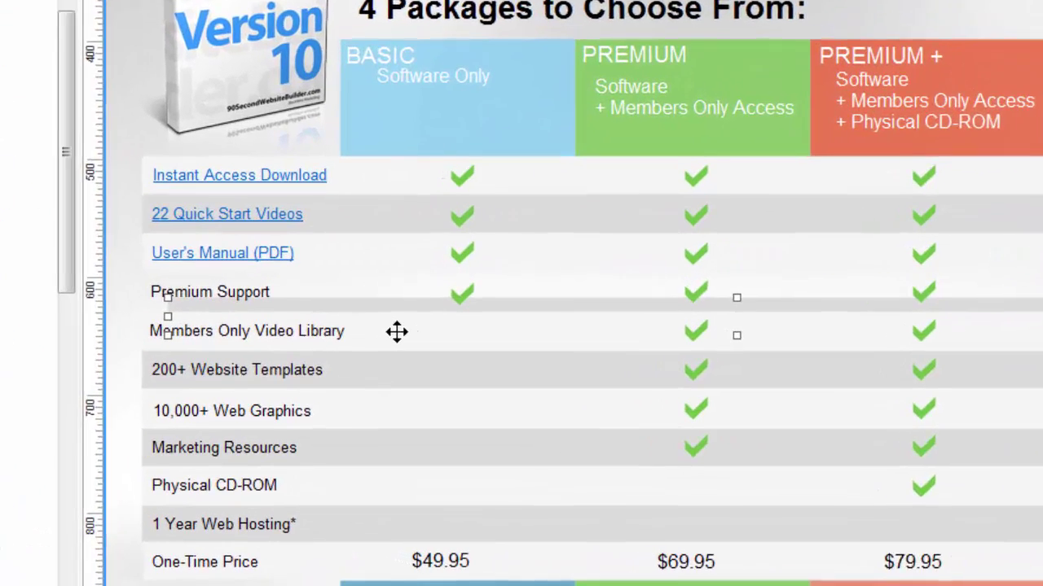
left_click_drag(397, 332, 421, 299)
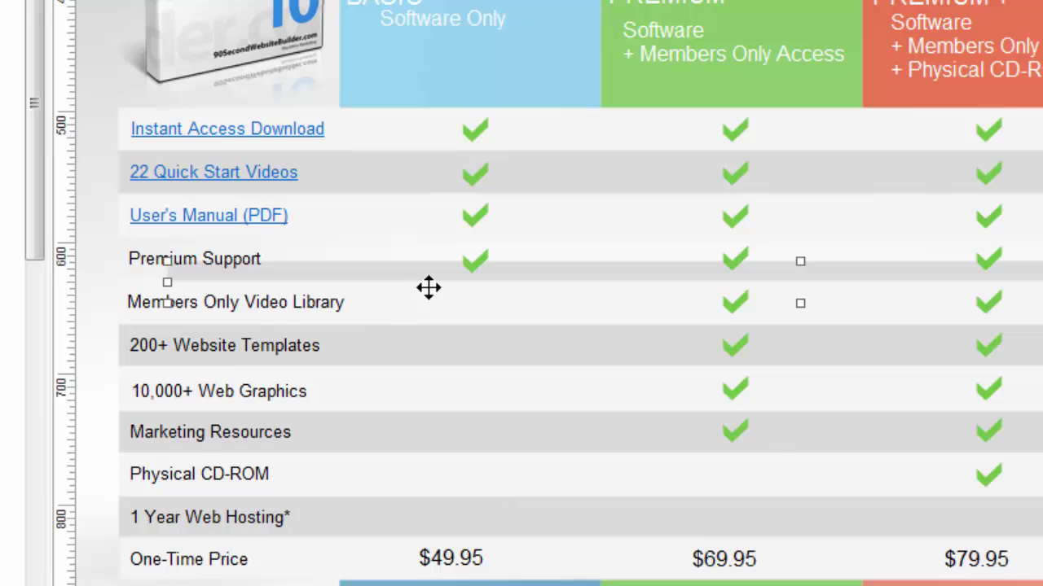
key("ctrl+z")
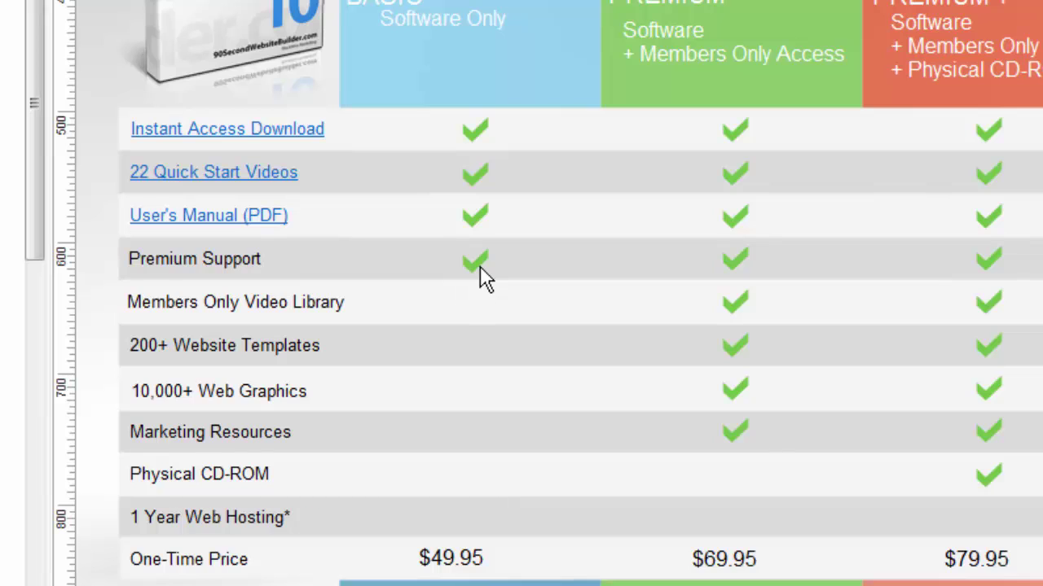
Select the row stripes from Instant Access Download down through One-Time Price.
left_click(375, 132)
left_click_drag(370, 167, 354, 400)
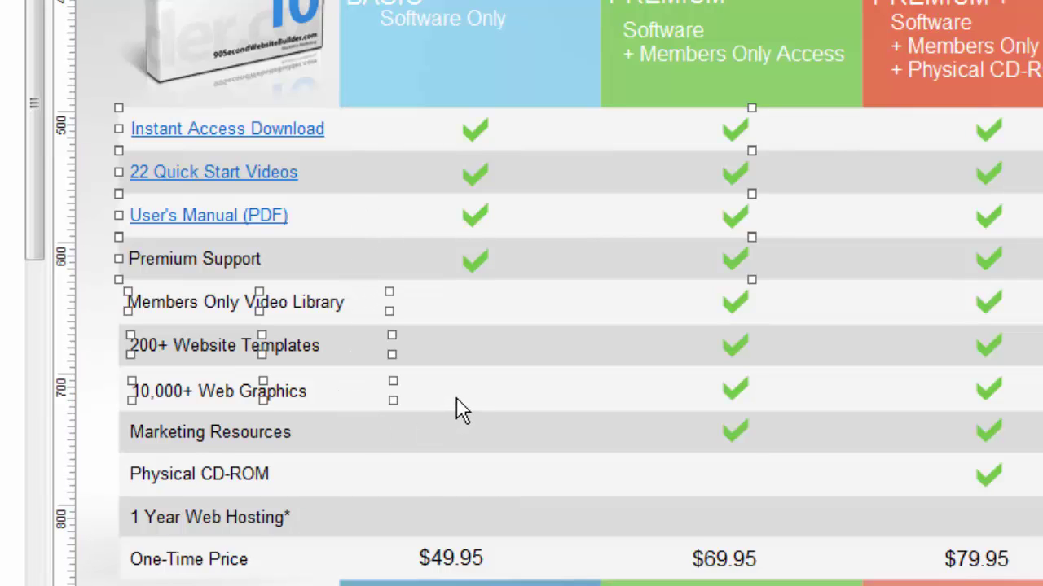
left_click_drag(460, 410, 478, 513)
left_click(307, 559)
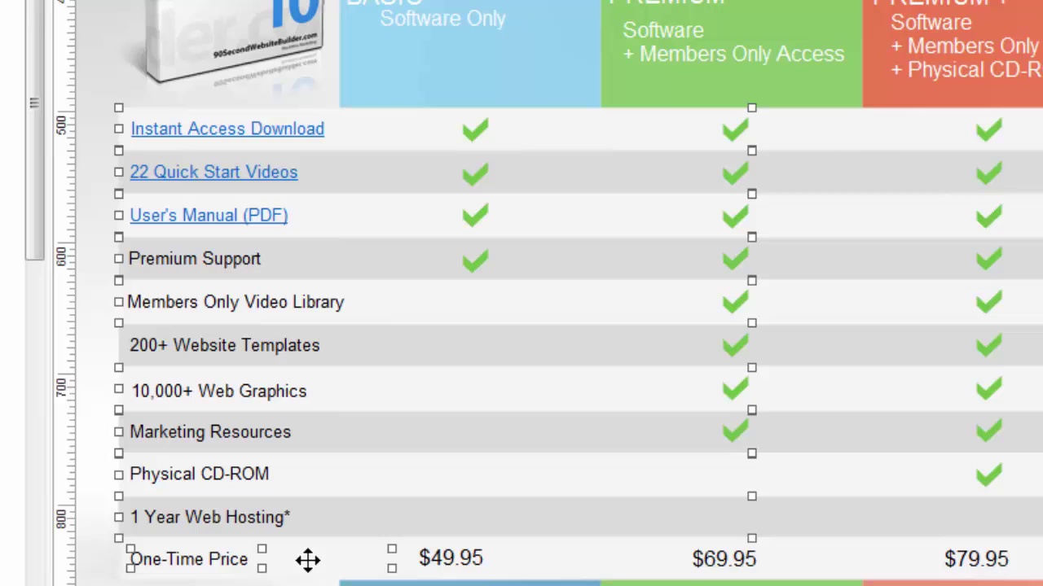
left_click(305, 558)
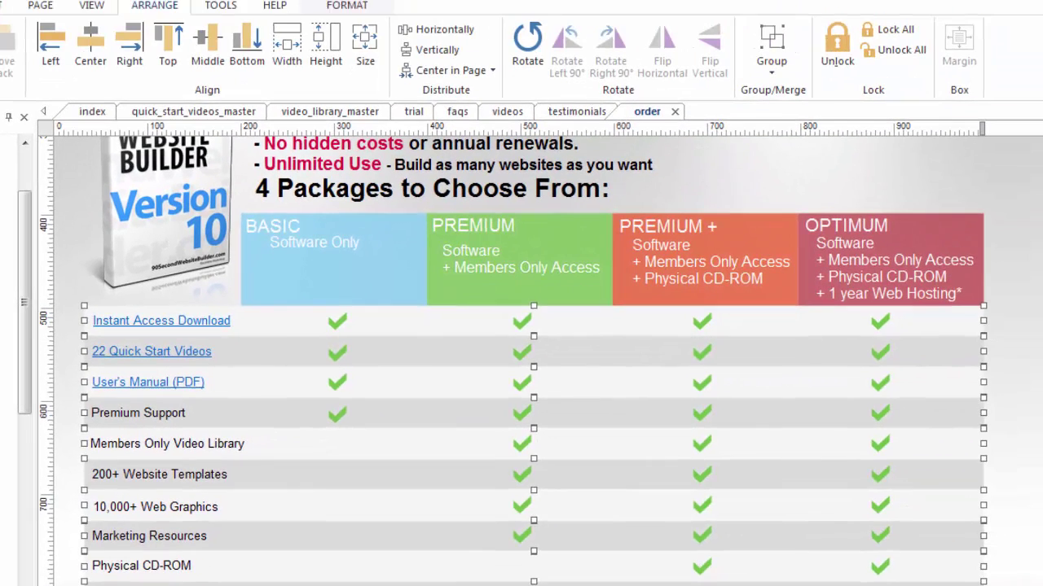
Confirm the Instant Access Download through 10,000+ Web Graphics row stripes no longer select.
left_click(402, 159)
left_click(297, 330)
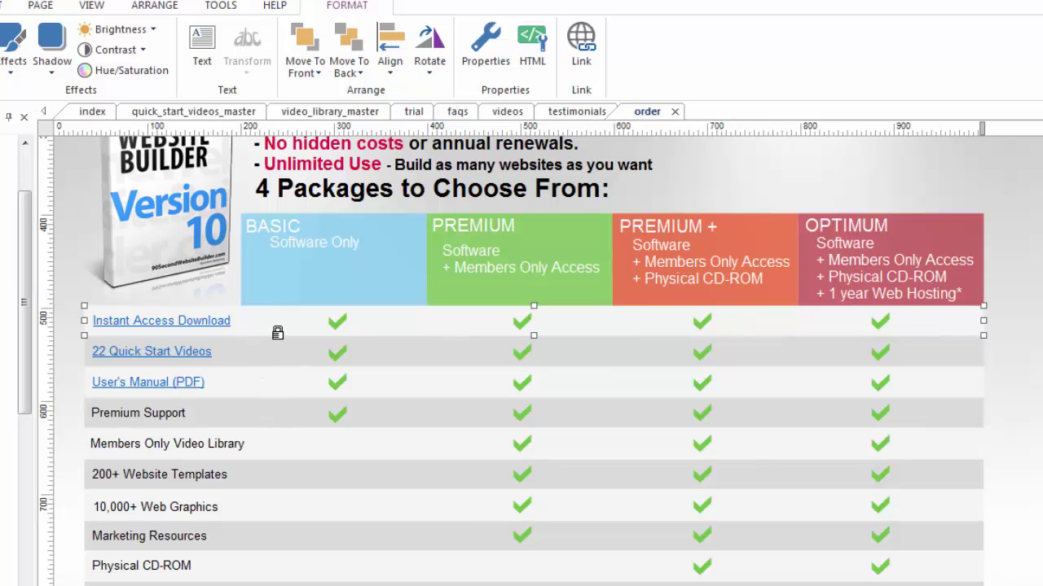
left_click(273, 391)
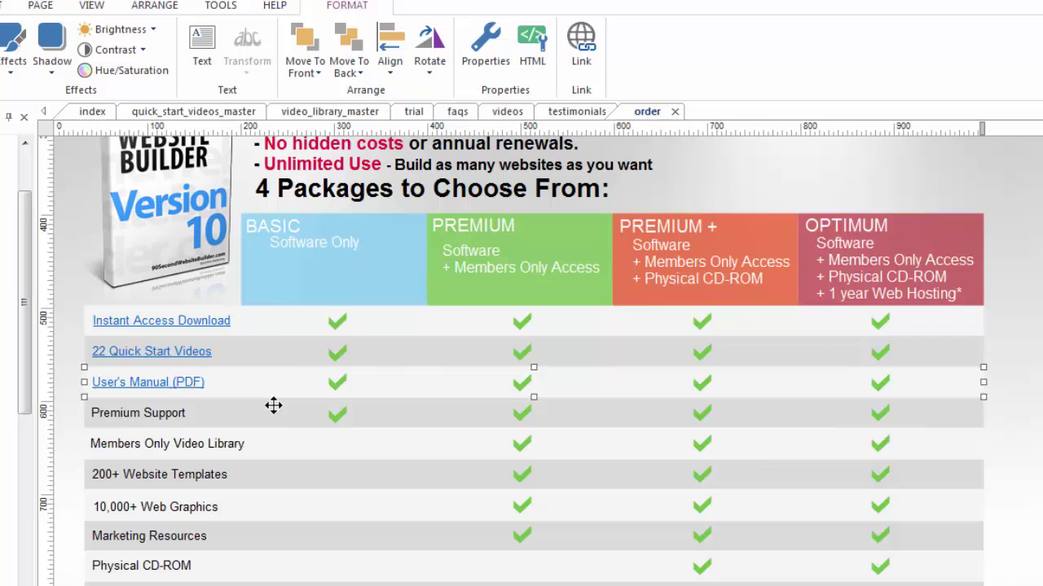
left_click(259, 437)
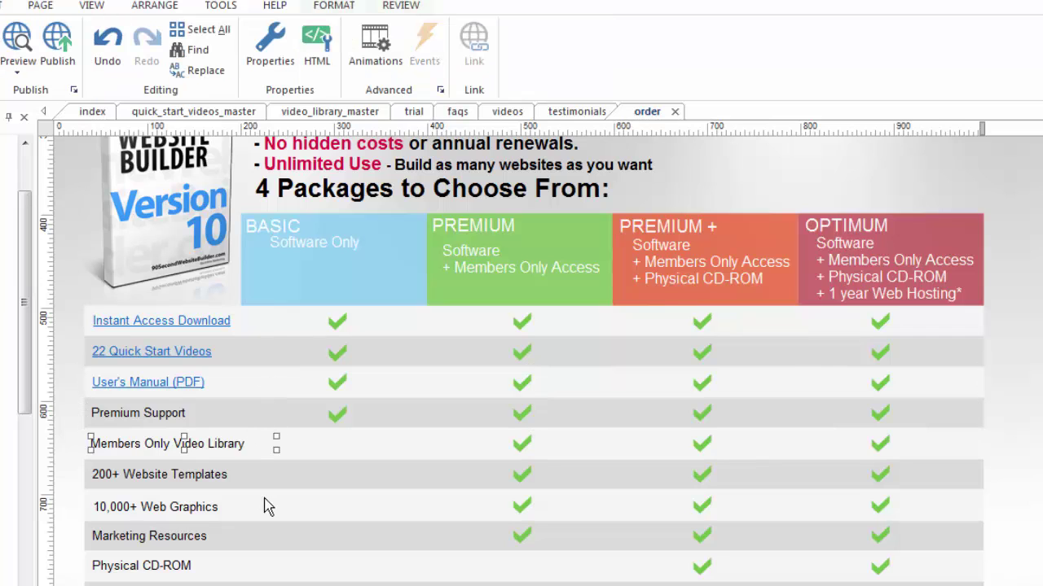
left_click(361, 439)
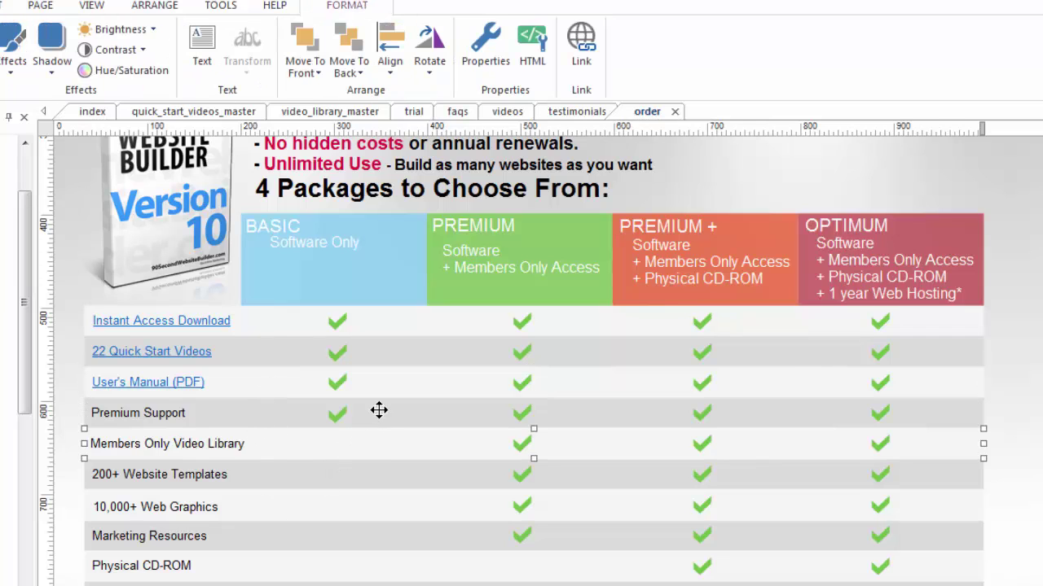
left_click(377, 414)
left_click(350, 508)
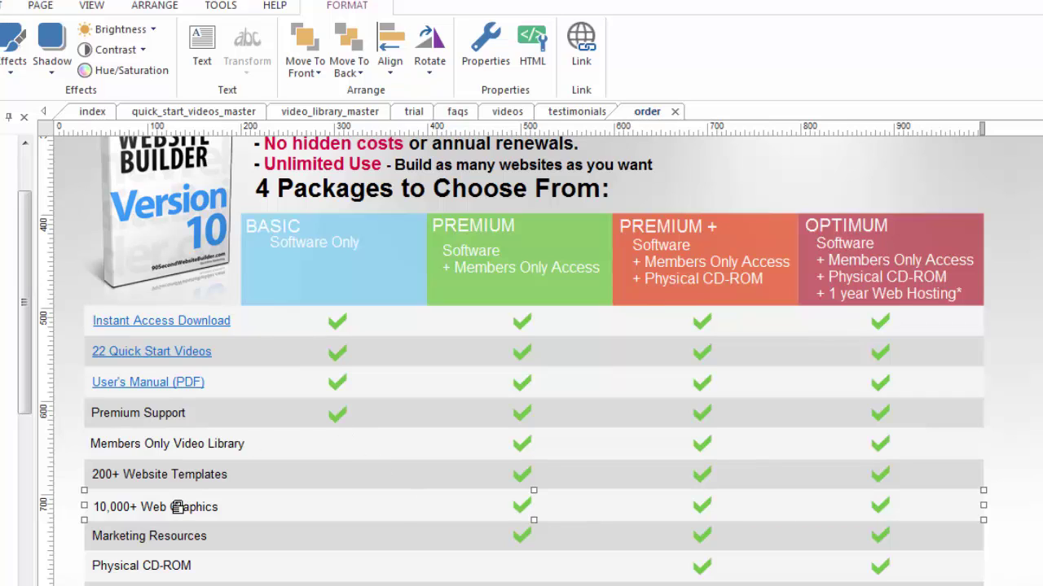
key("Escape")
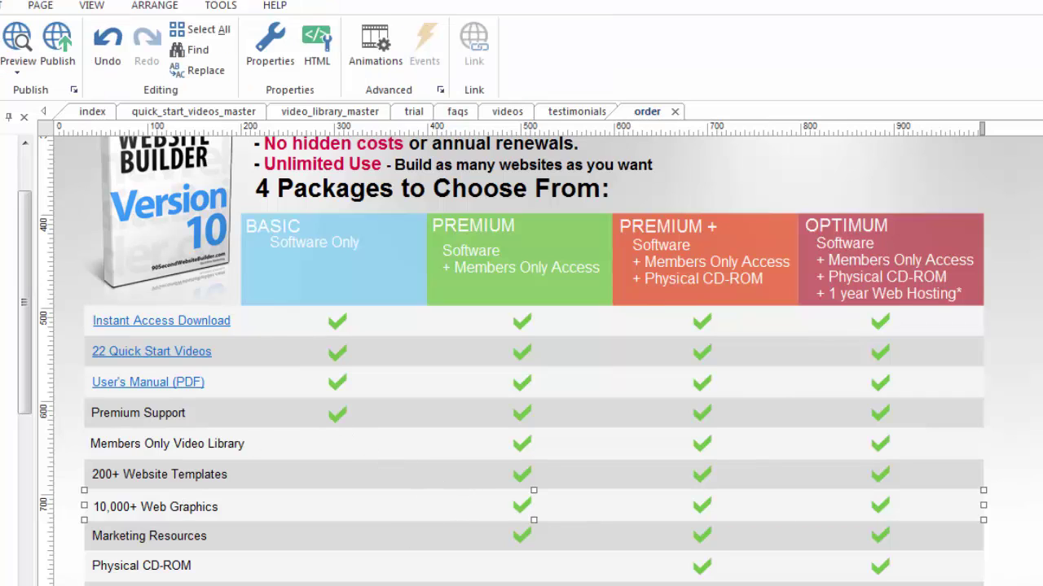
Select the first four Basic checkmarks, Instant Access Download through Premium Support, for locking.
left_click(338, 326)
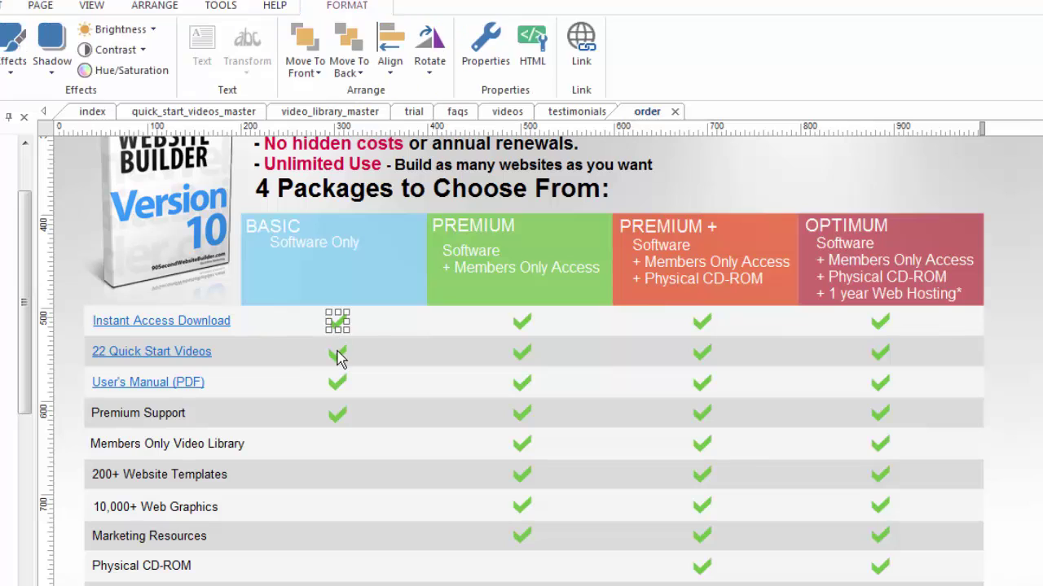
left_click(339, 356, "shift")
left_click(338, 381, "shift")
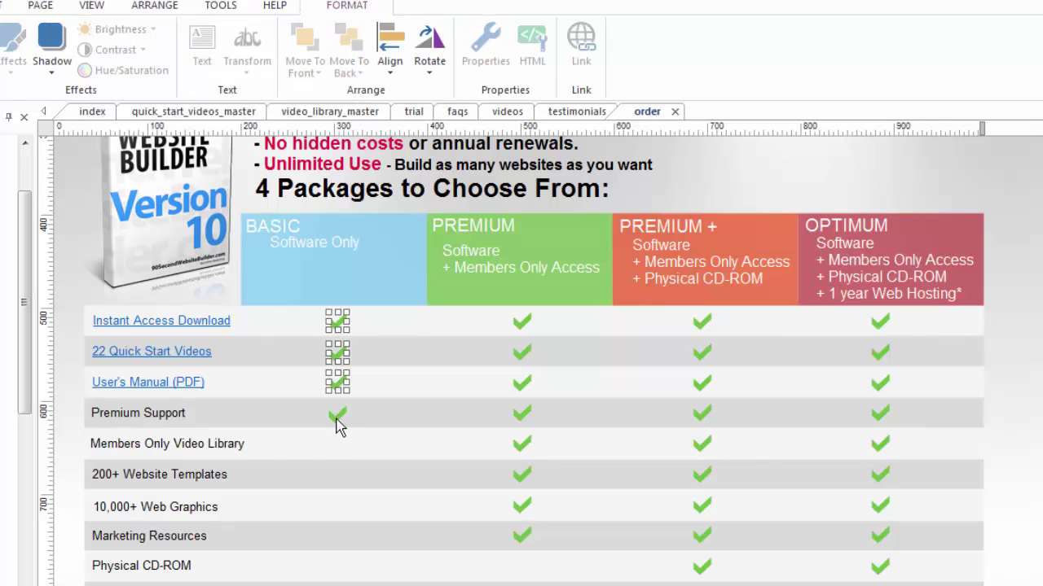
left_click(337, 419, "shift")
left_click(161, 5)
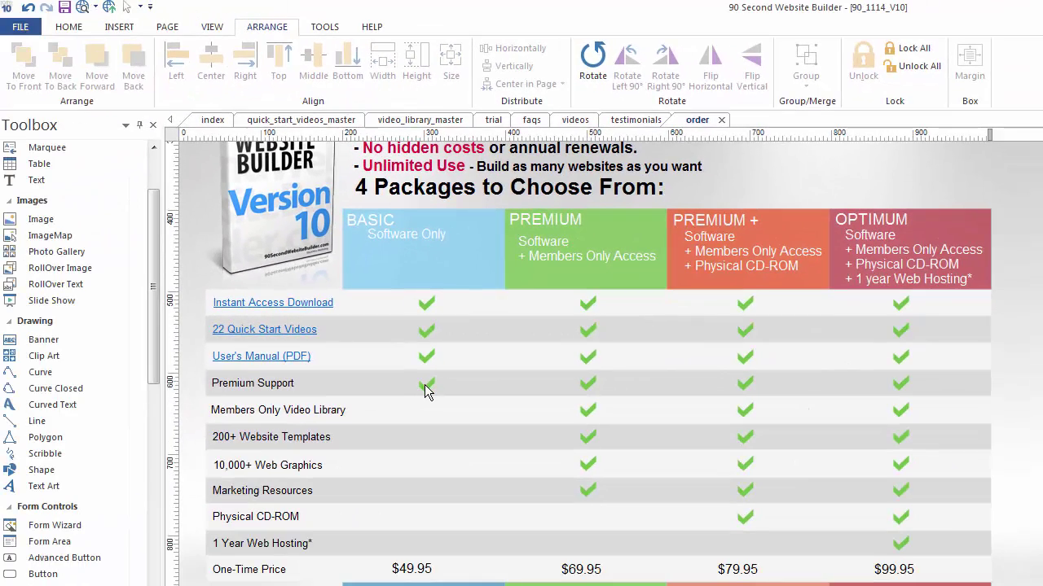
Test deleting the locked Premium Support checkmark, then unlock all objects on the page.
left_click(425, 384)
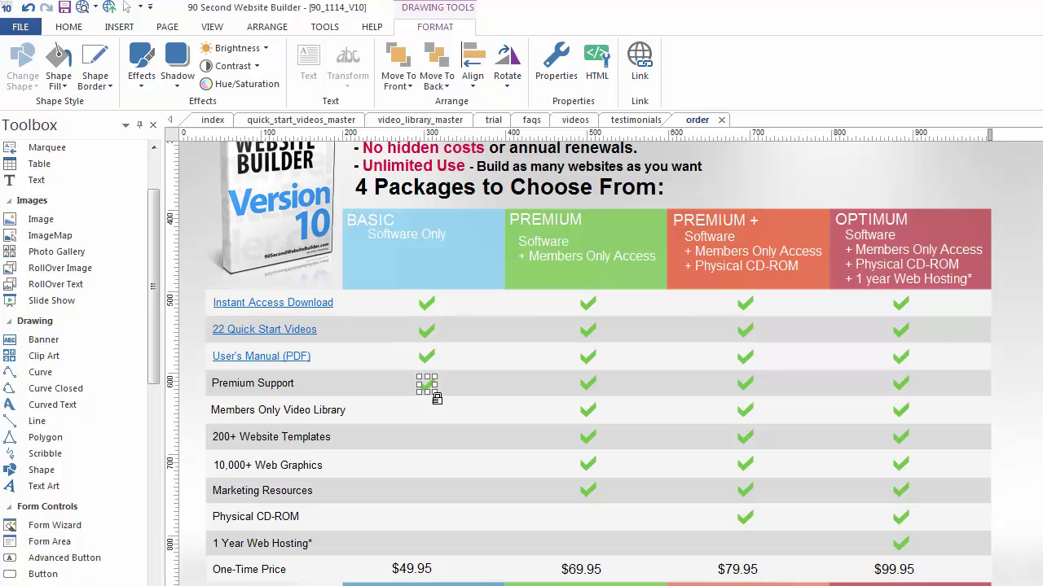
key("Delete")
left_click(258, 28)
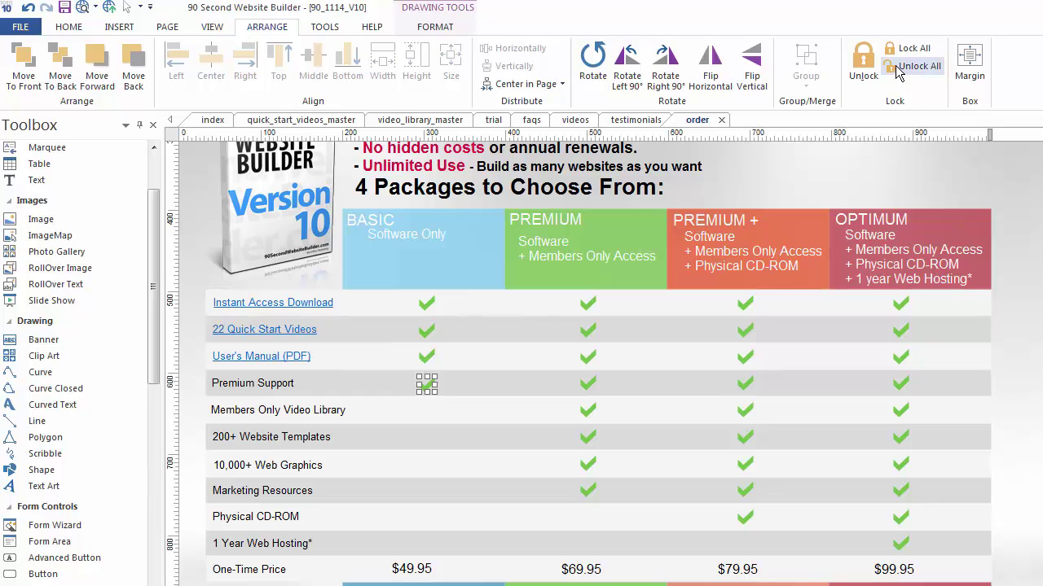
left_click(898, 69)
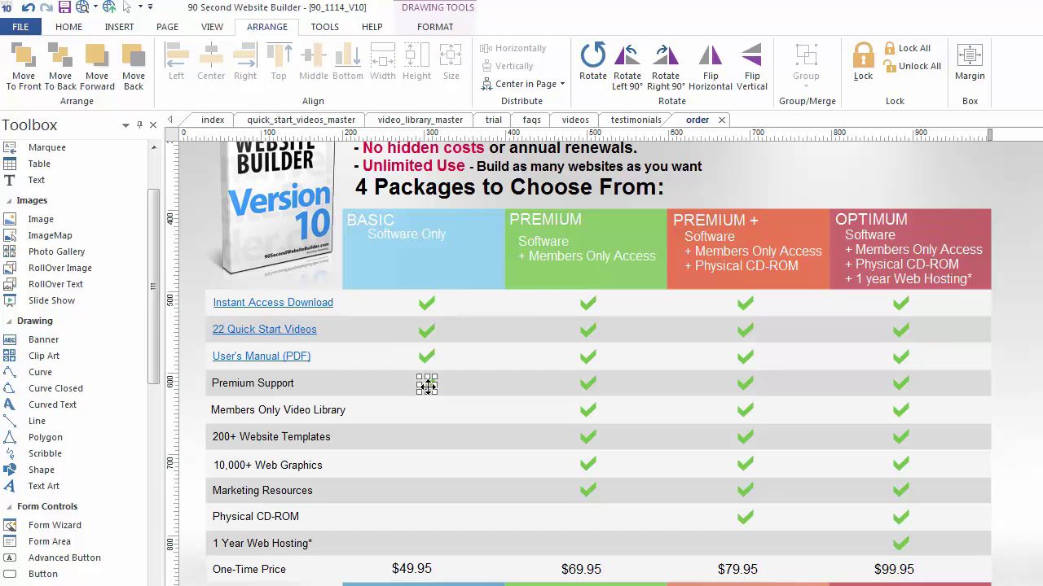
Rotate the Premium Support checkmark into an L shape and flip it vertically.
left_click(592, 65)
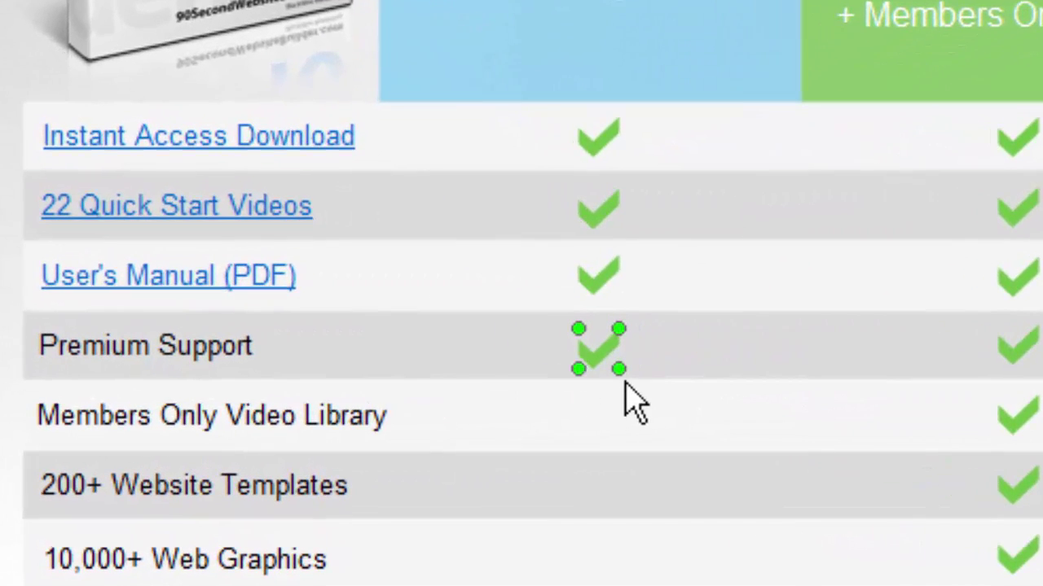
left_click_drag(621, 368, 631, 345)
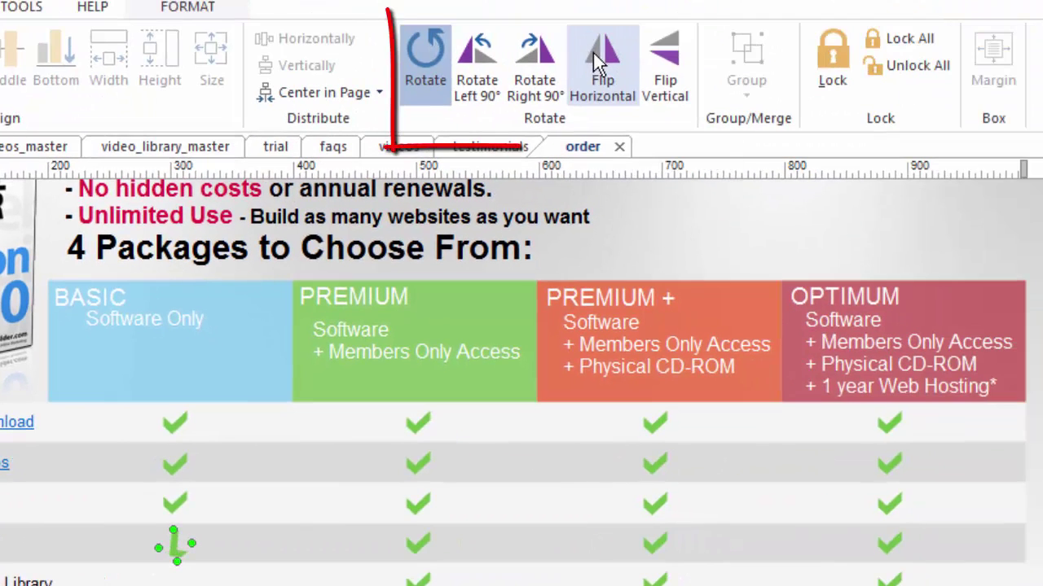
left_click(664, 70)
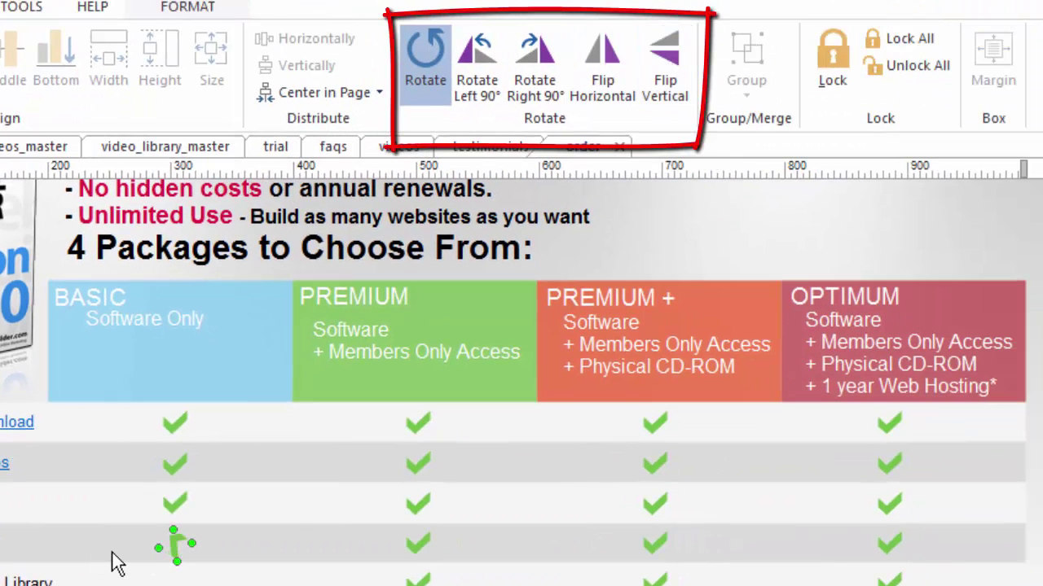